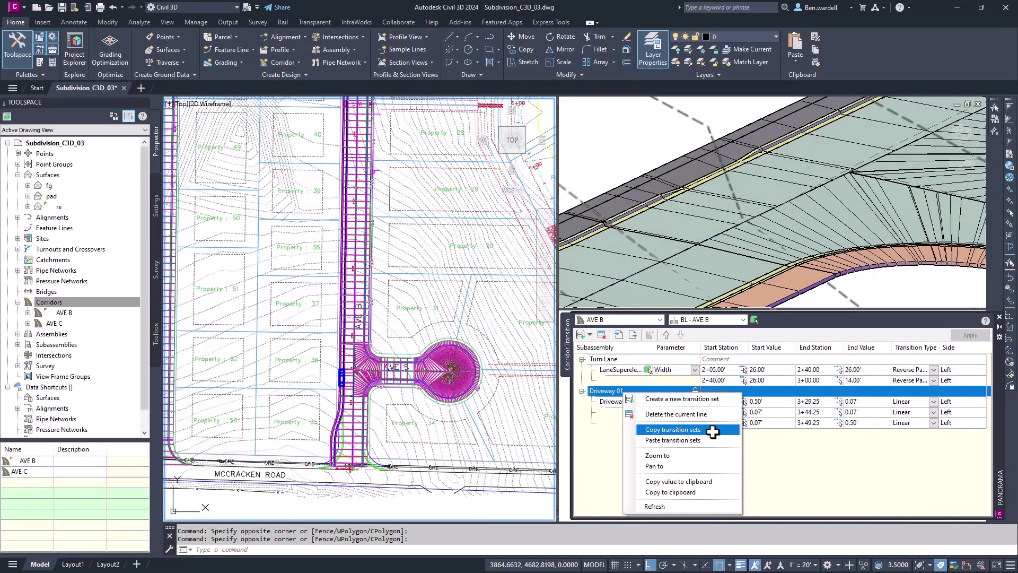
- Copy Driveway 01 as Driveway 02 spanning stations 4+13 to 4+38, and apply it to AVE B
click(714, 432)
right_click(641, 451)
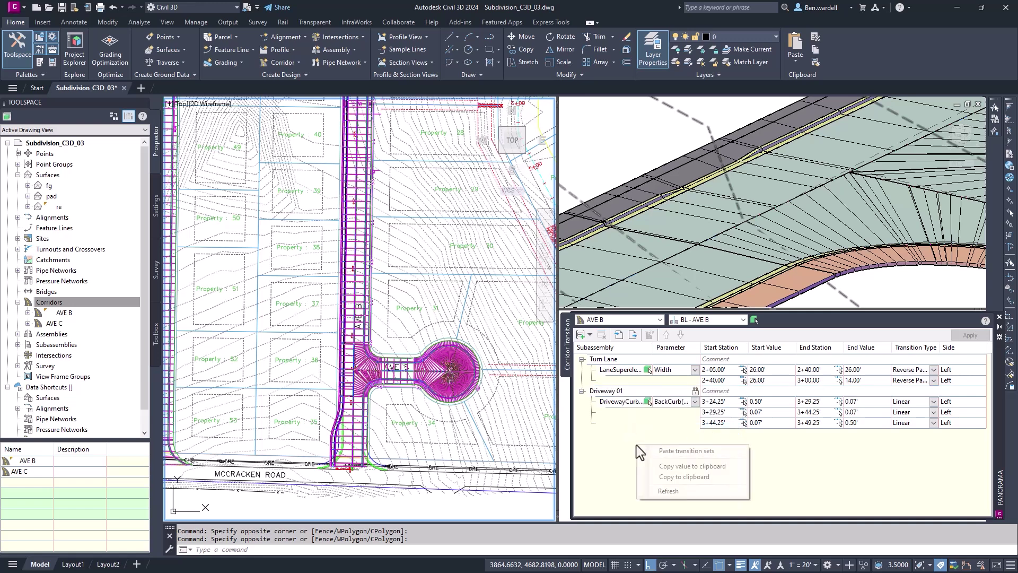
click(679, 451)
click(696, 433)
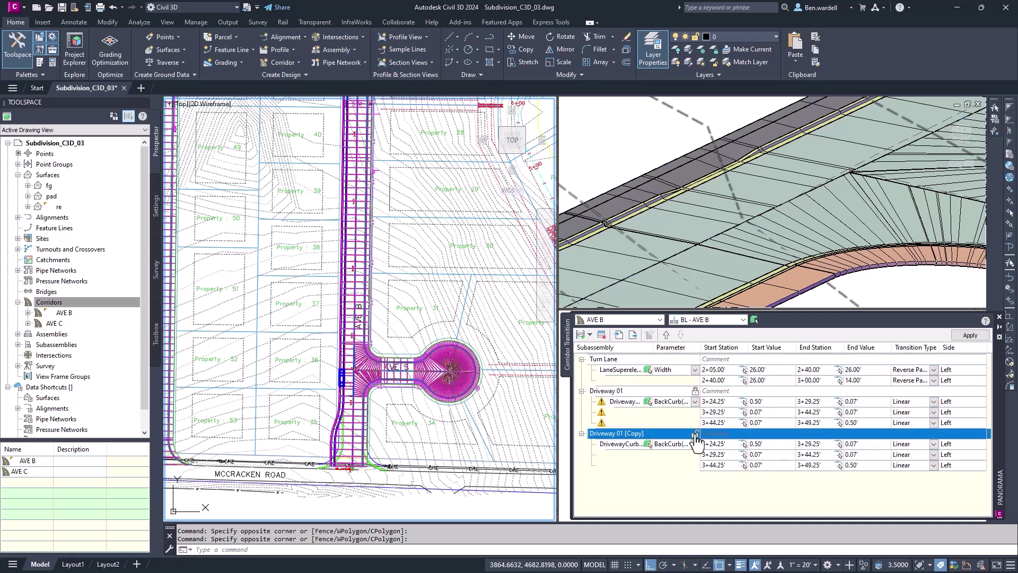
click(629, 433)
text(Driveway 02)
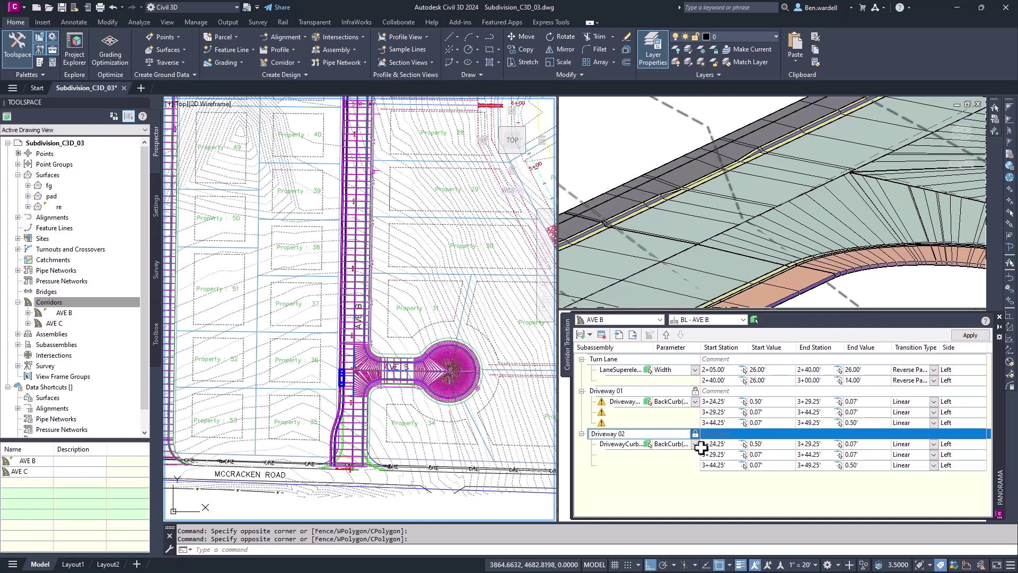
key(Return)
click(691, 465)
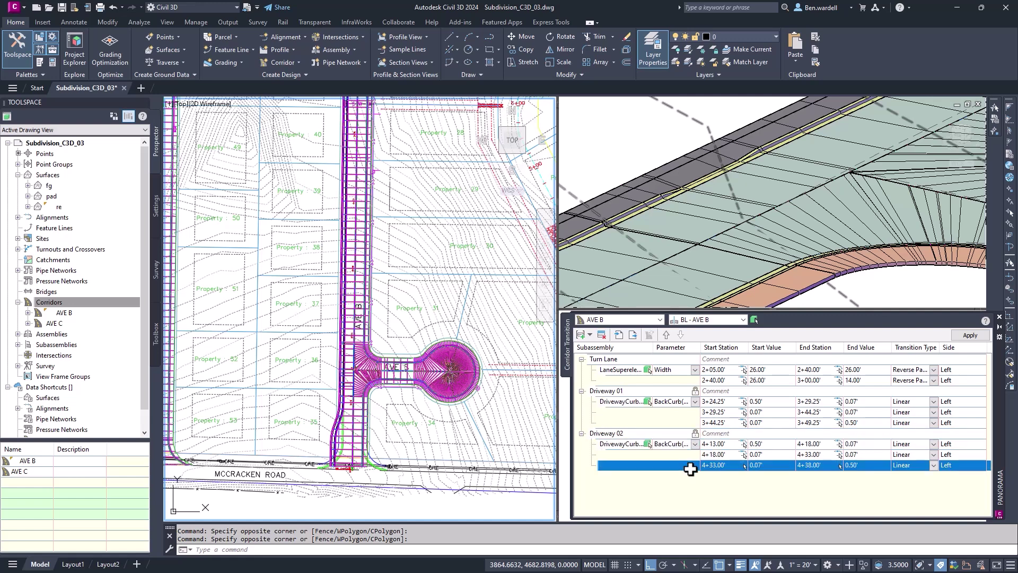
click(971, 336)
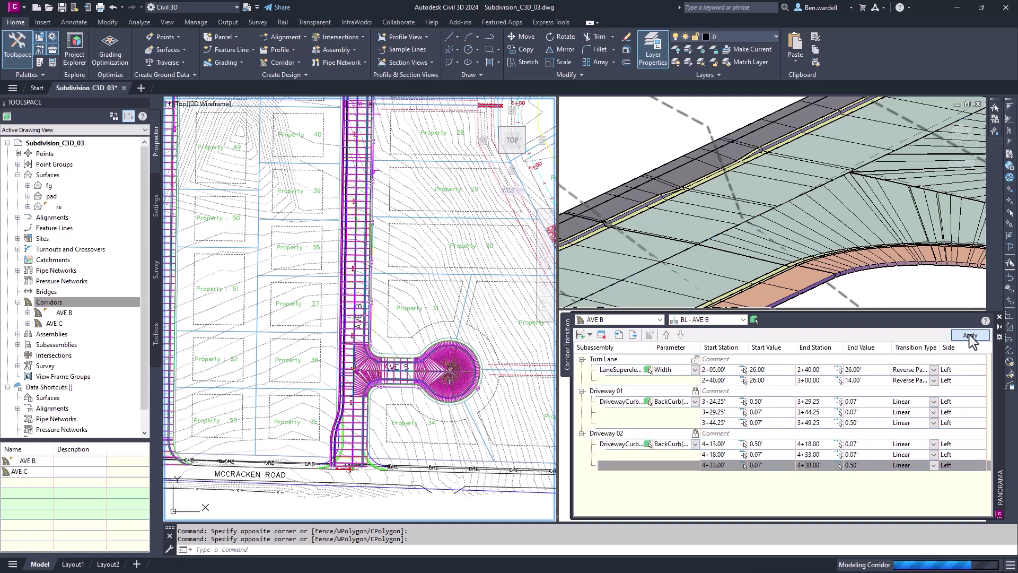
- Copy and paste Driveway 01 and 02 as new sets, then check Driveway 05 and 06 in plan
click(607, 391)
ctrl+click(607, 433)
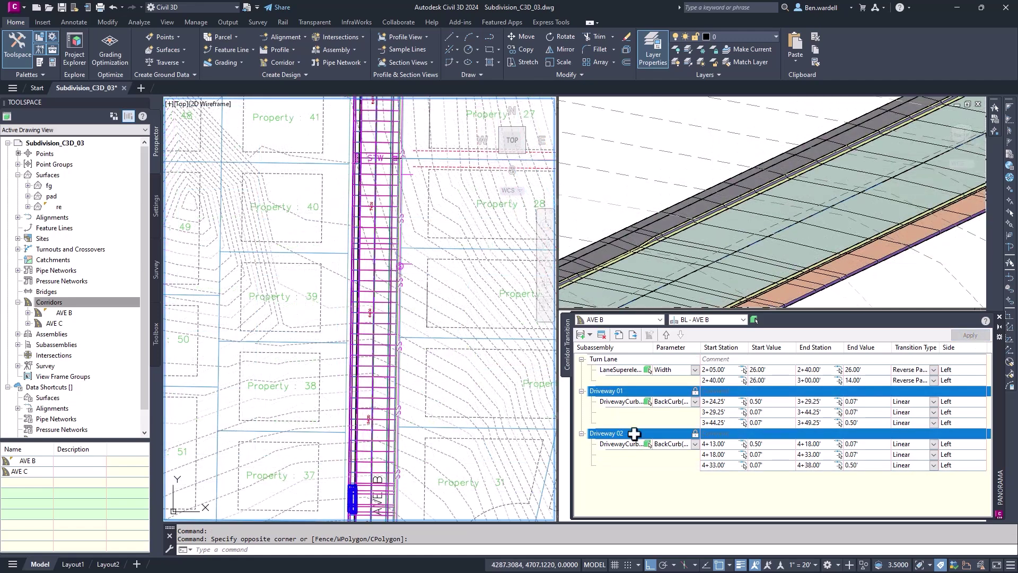
right_click(635, 436)
click(685, 472)
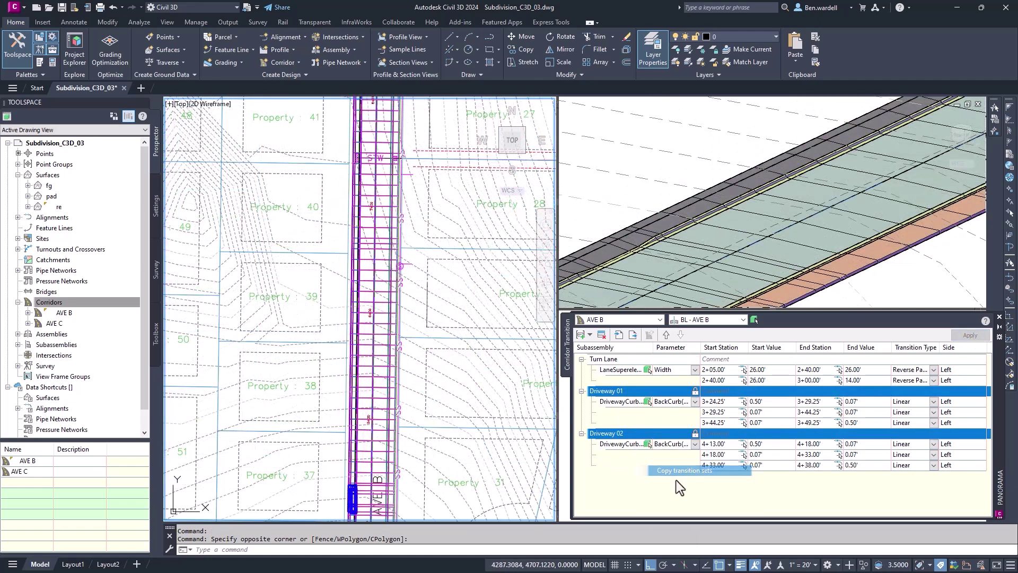
right_click(644, 481)
click(669, 491)
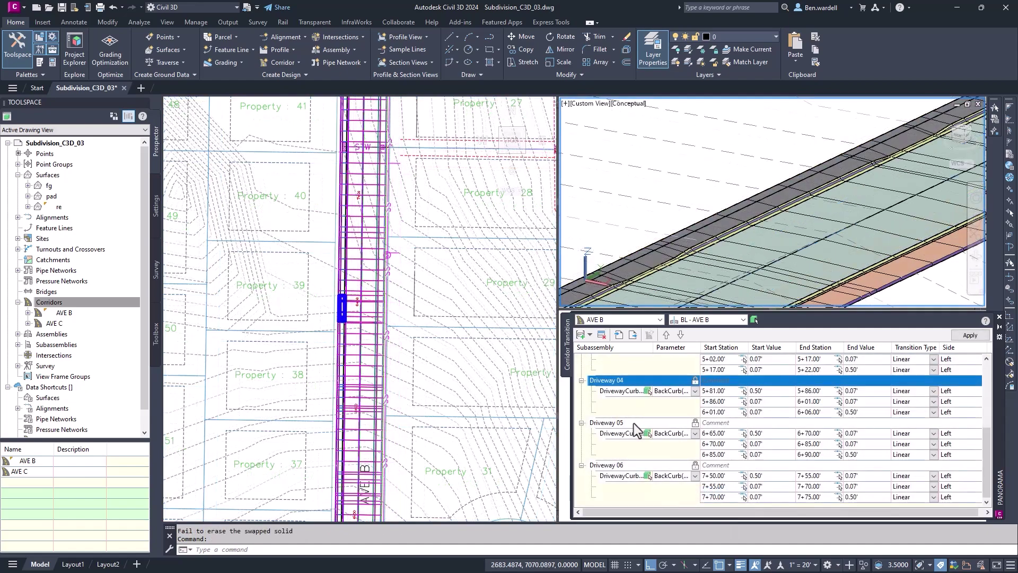
click(607, 423)
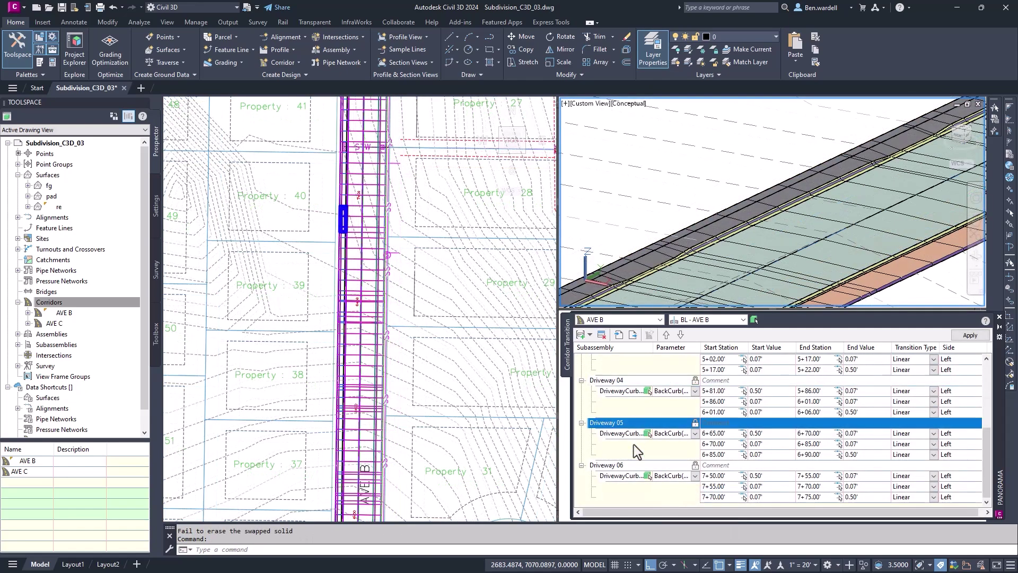
click(607, 465)
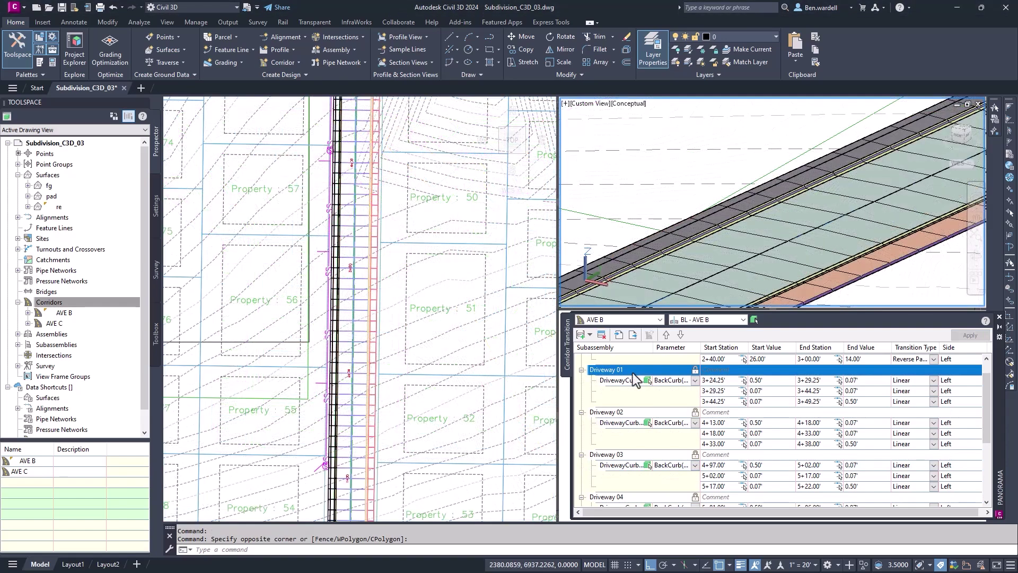
- Copy the Driveway 01–03 transition sets and paste them into the AVE C corridor
ctrl+click(621, 412)
ctrl+click(621, 454)
right_click(636, 456)
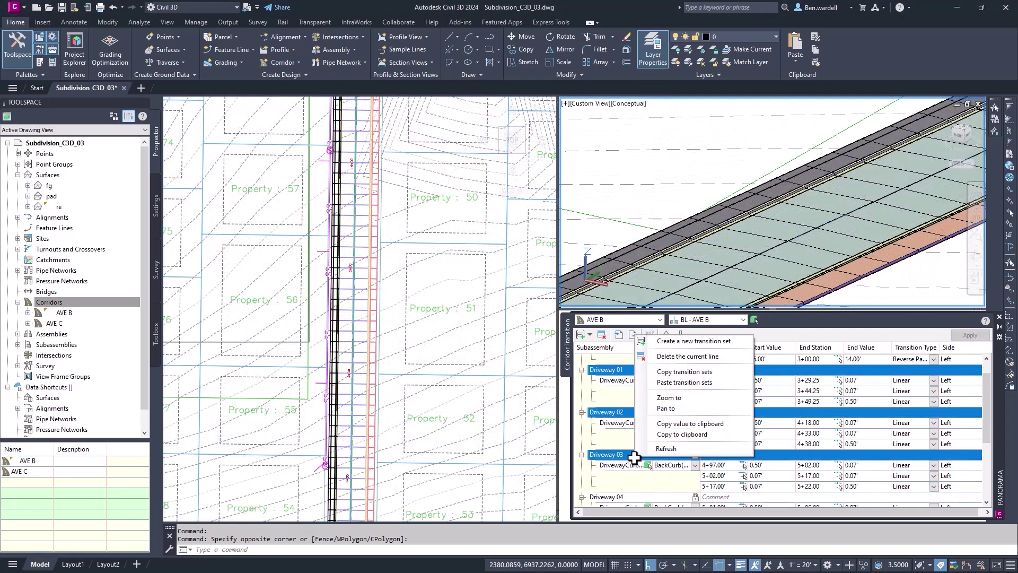
click(738, 373)
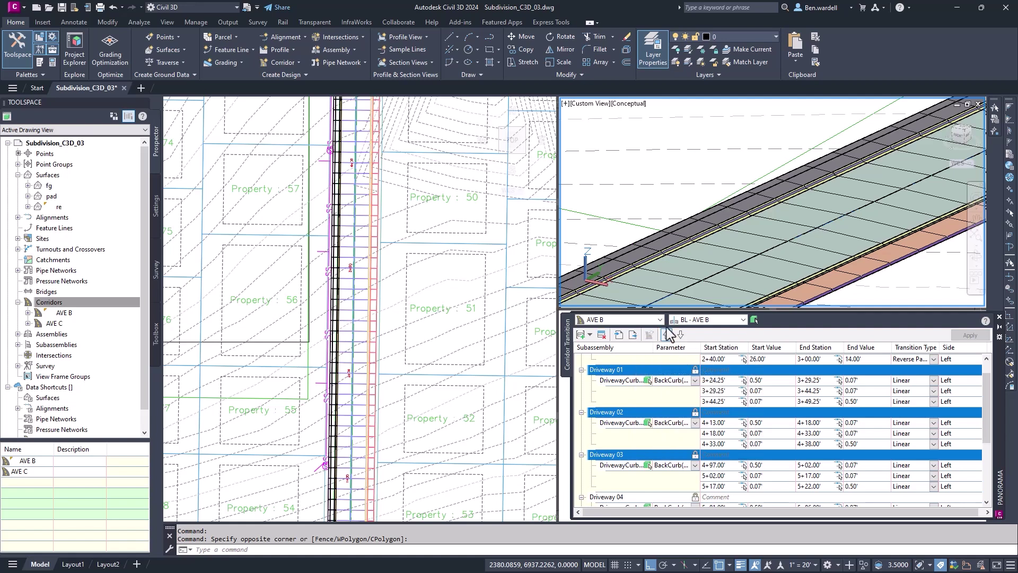
click(660, 320)
click(607, 339)
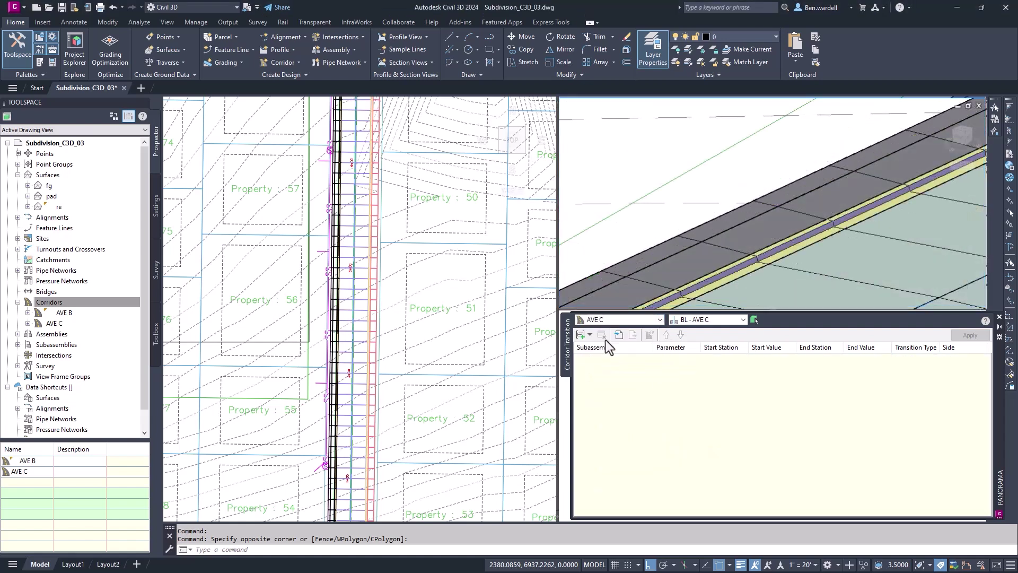
right_click(622, 381)
click(661, 392)
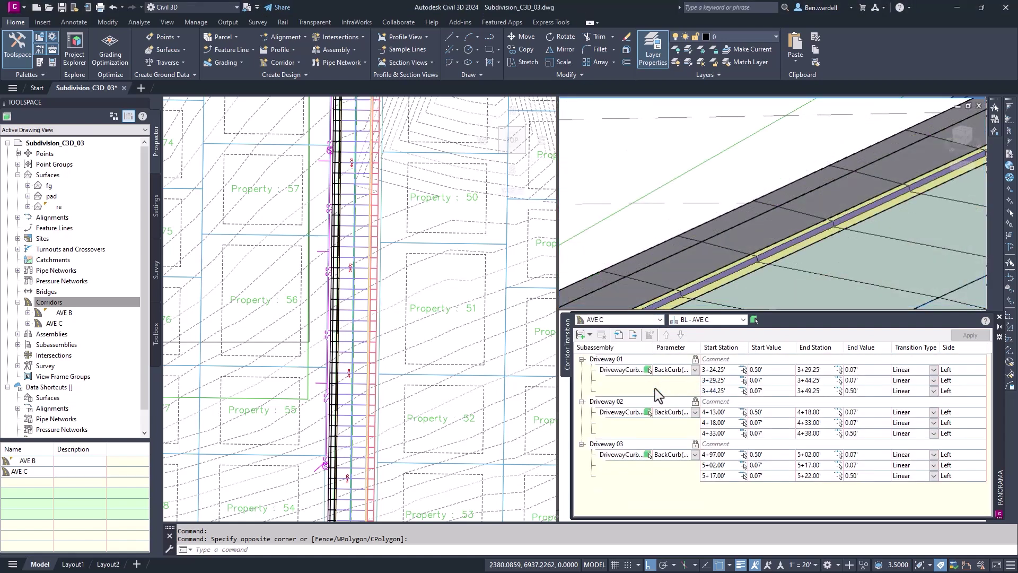
- Restation the three driveways to start at 1+35, 2+15 and 3+41, apply, and locate them
click(725, 371)
text(135)
key(Return)
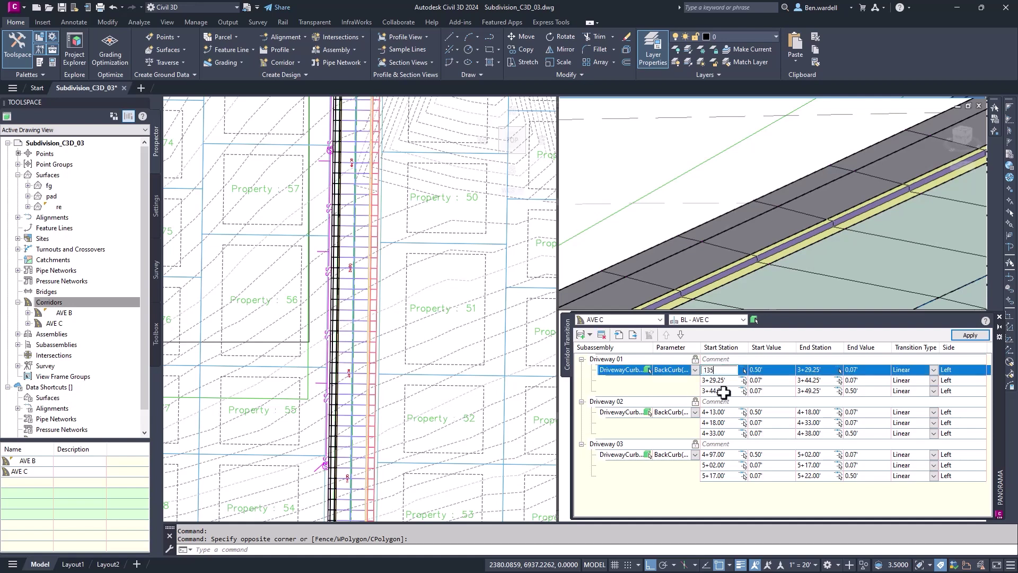
click(723, 414)
key(Return)
click(722, 455)
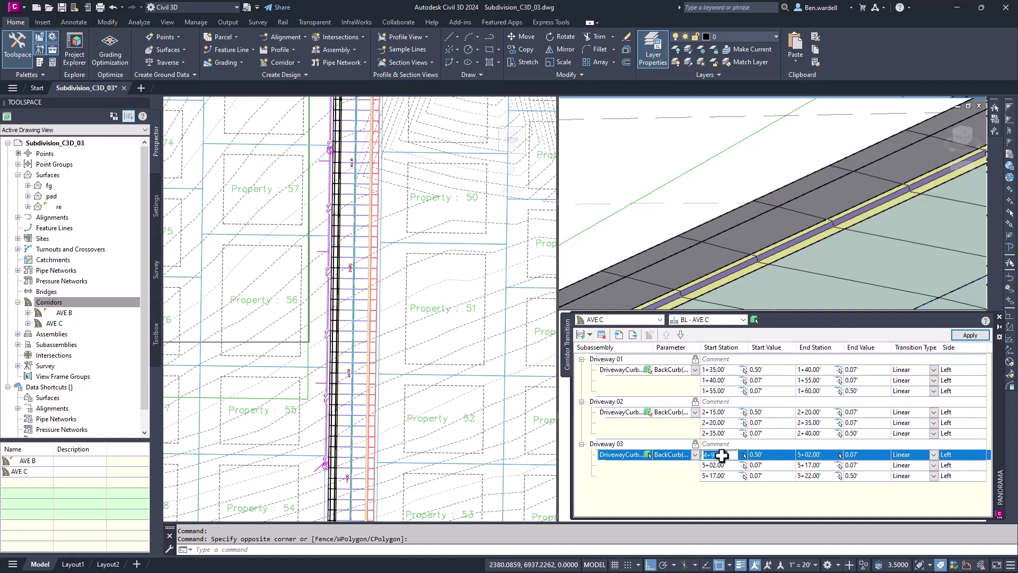
text(341)
text(+41.00')
key(Return)
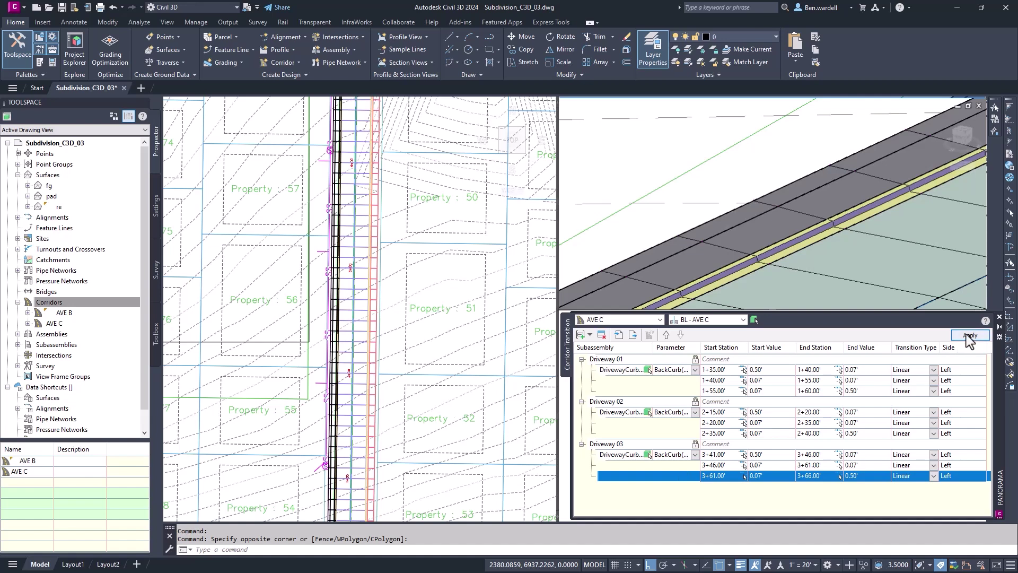
click(970, 336)
click(606, 359)
click(606, 401)
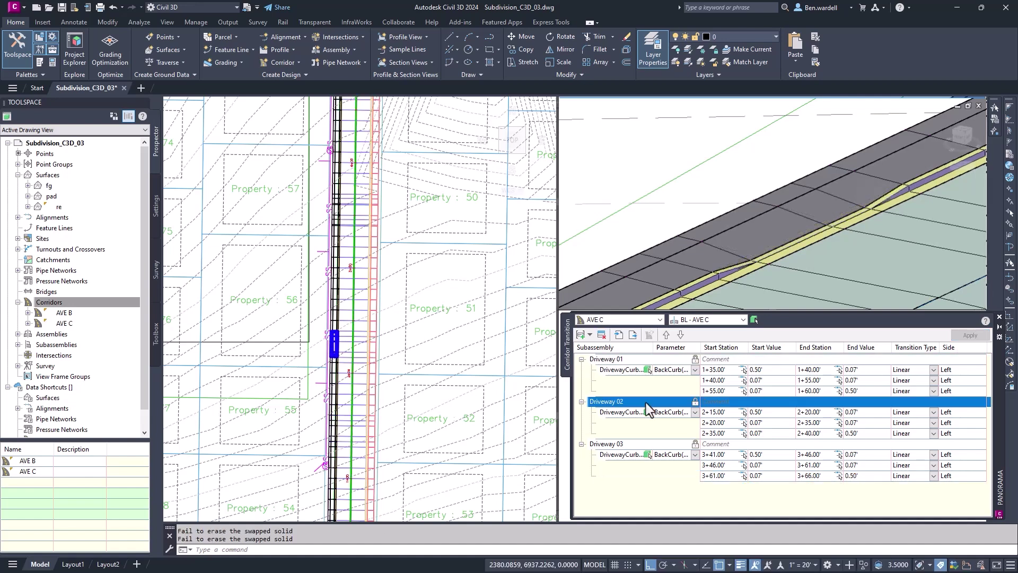
click(648, 445)
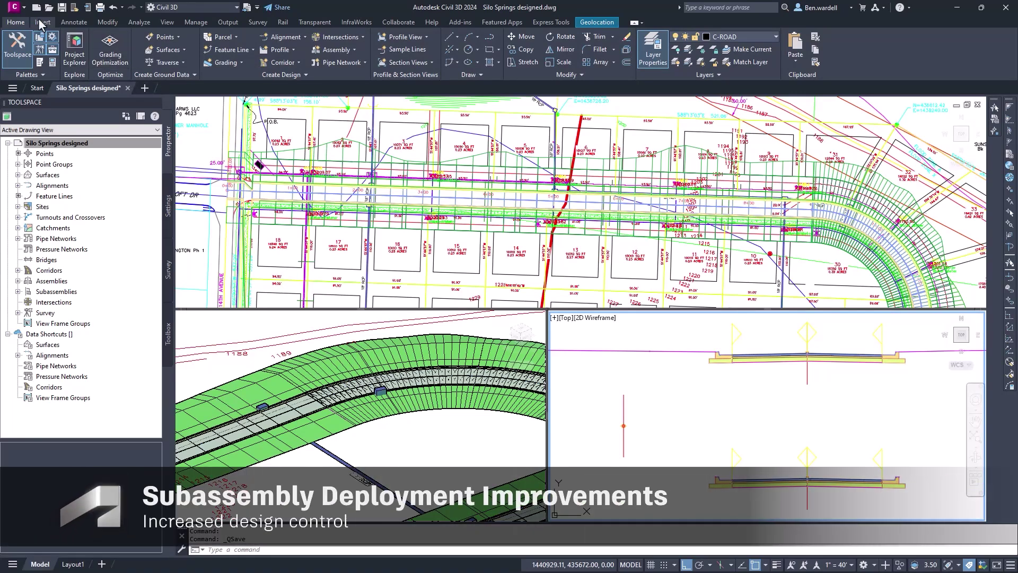
- Import the Driveway_Curb_Drop-0.1.pkt package, review its Side setting, and begin placing it
click(42, 21)
click(165, 62)
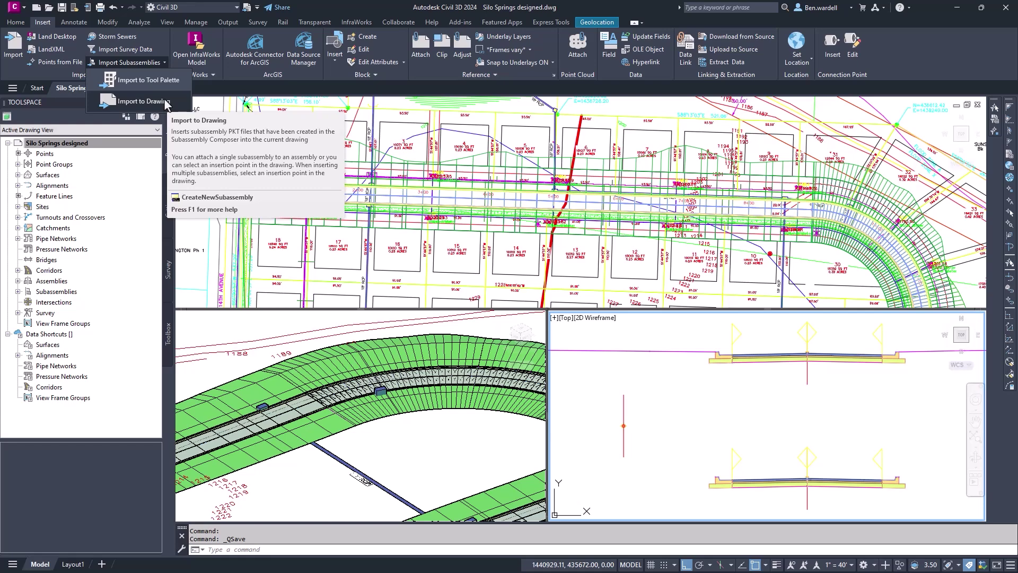
click(142, 101)
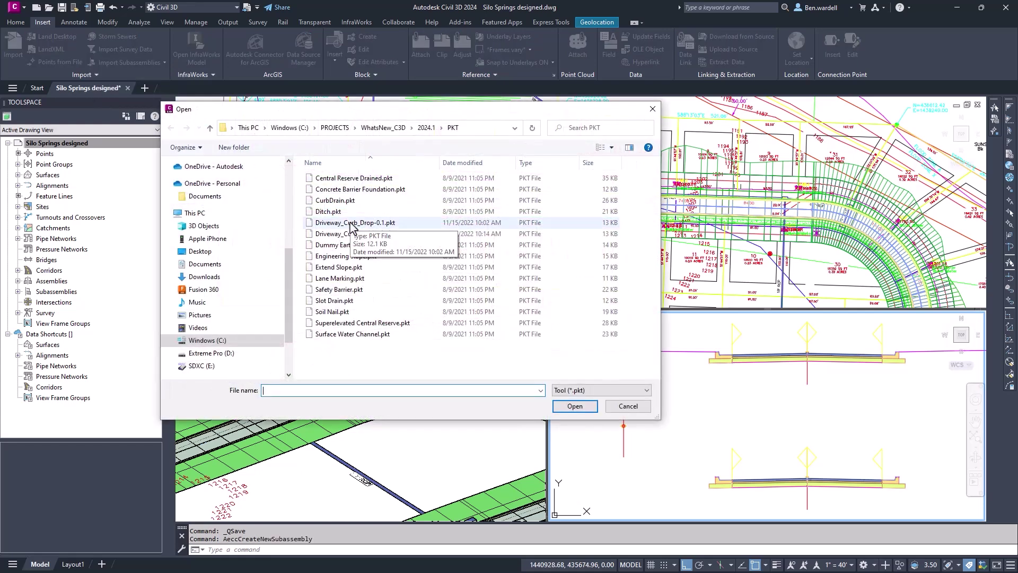
click(352, 224)
double_click(351, 225)
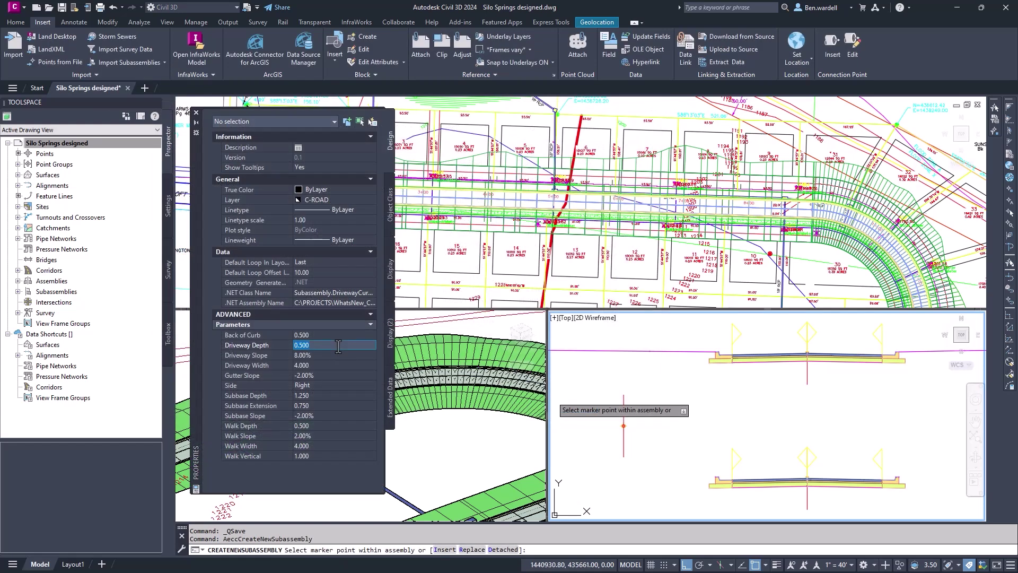
click(372, 385)
click(302, 395)
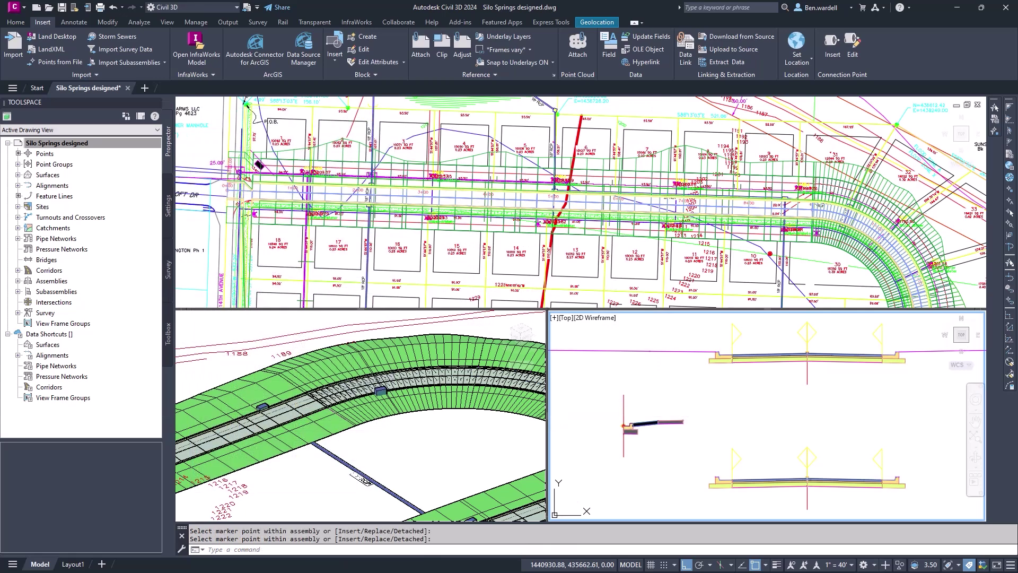
- Create a new Driveway_Curb_Drop-0.1 instance with Side set to Left
click(18, 292)
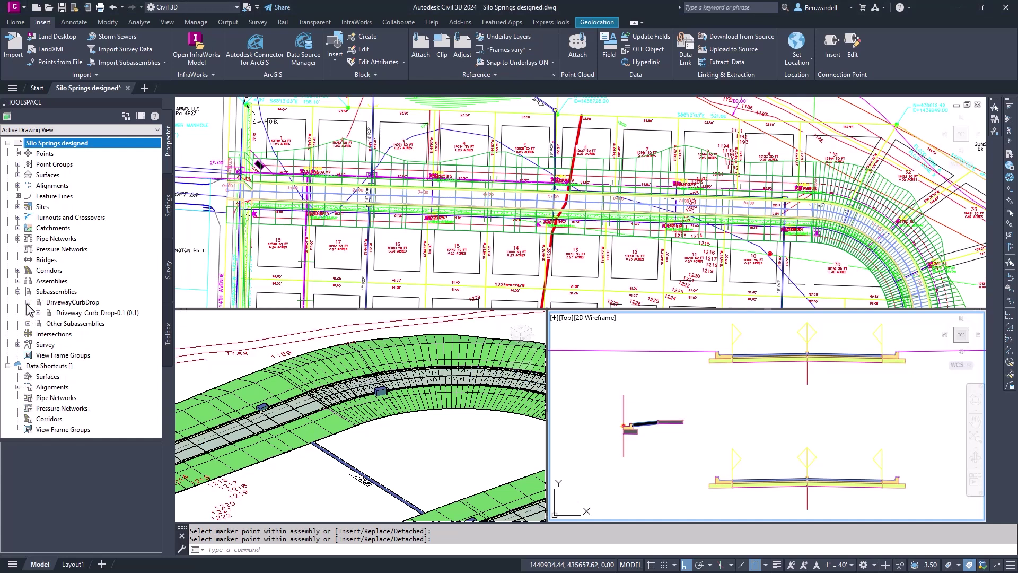
right_click(96, 313)
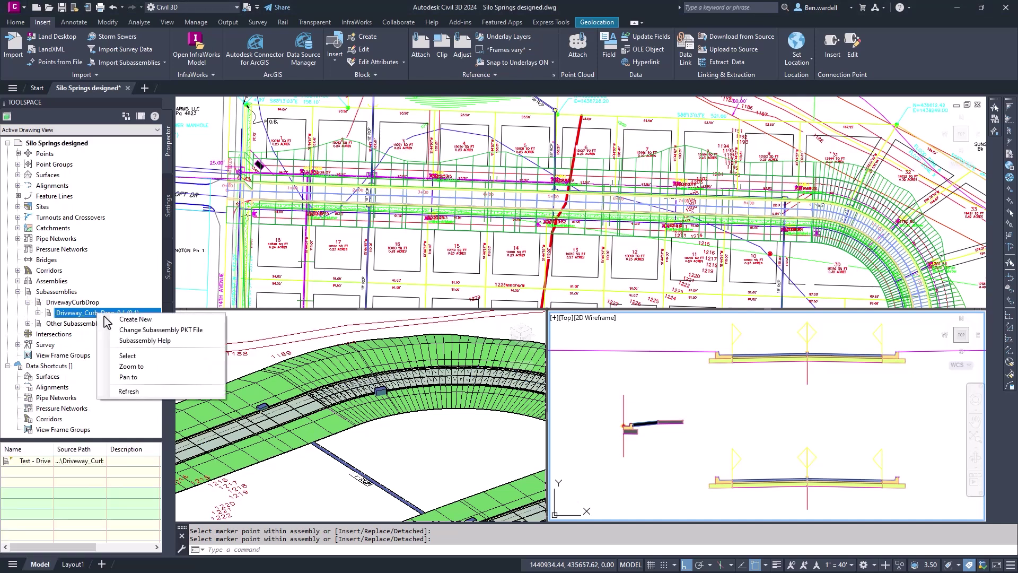
click(135, 319)
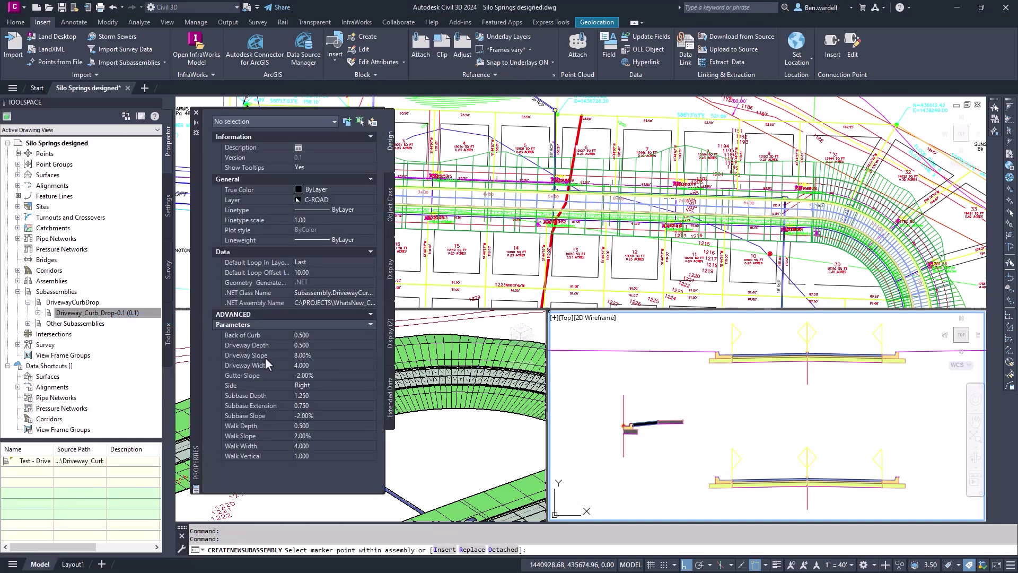
click(354, 387)
click(318, 396)
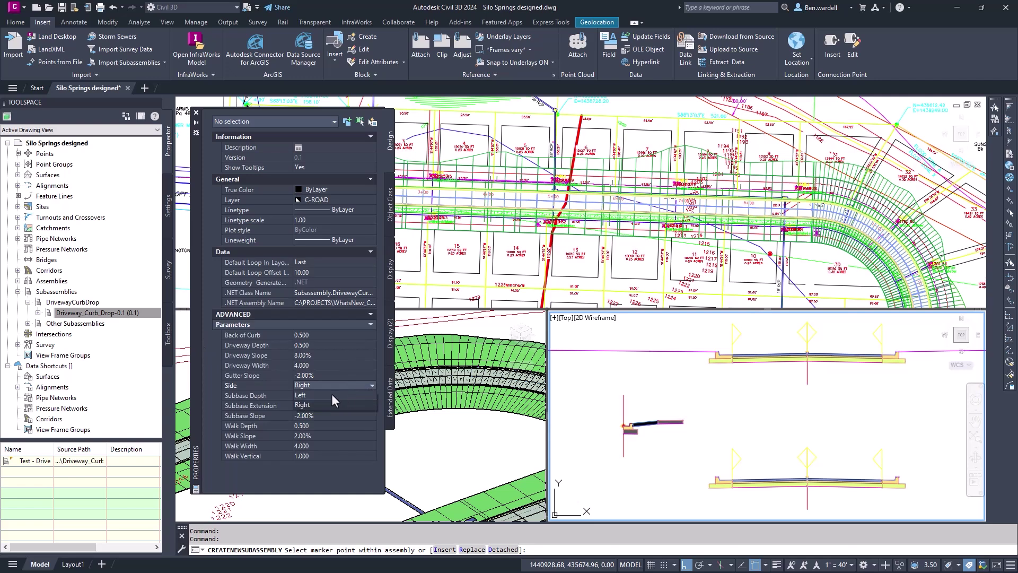
- Use it to replace the picked curb subassembly, keeping similar targets
click(473, 550)
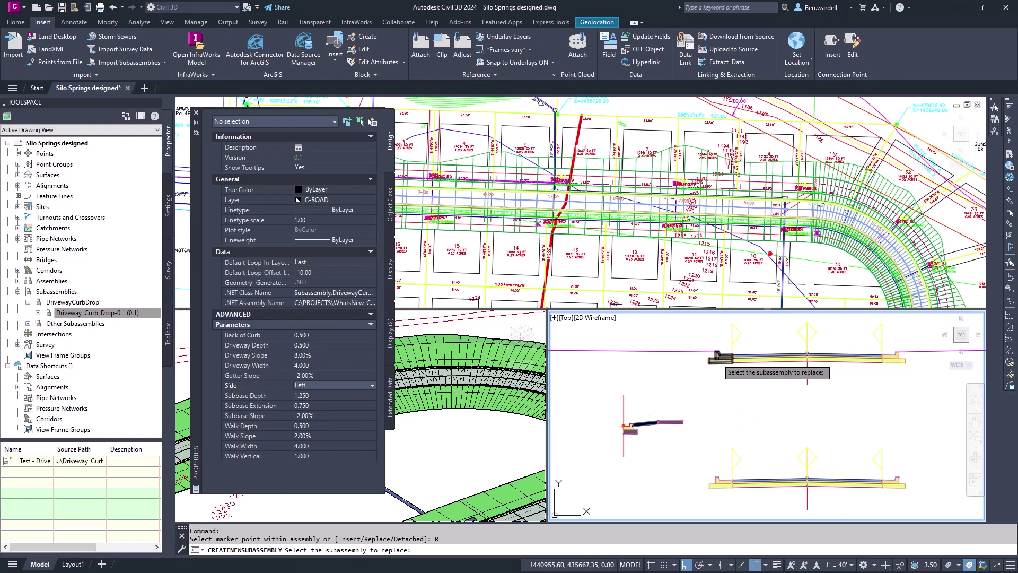
click(722, 359)
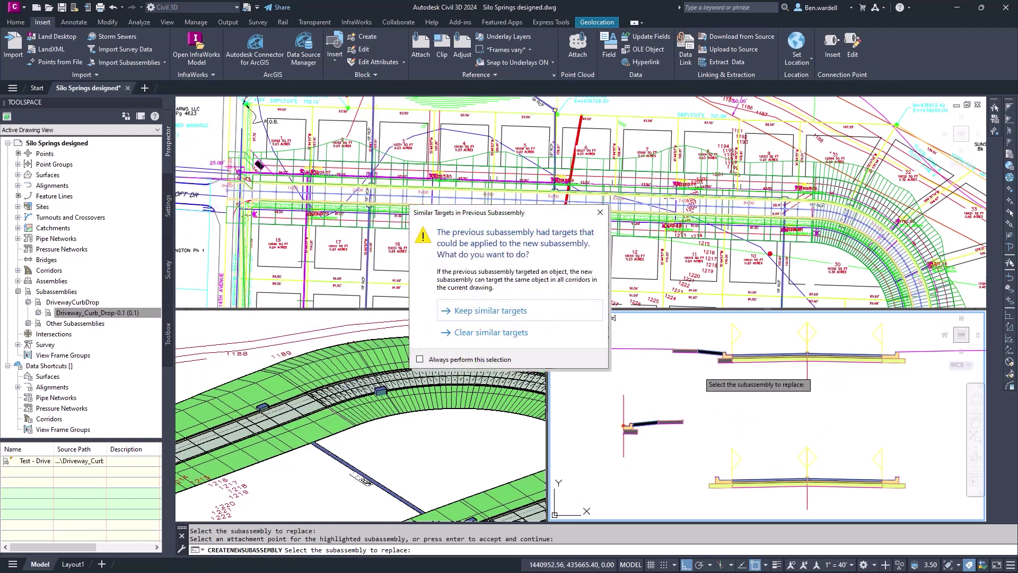
click(490, 311)
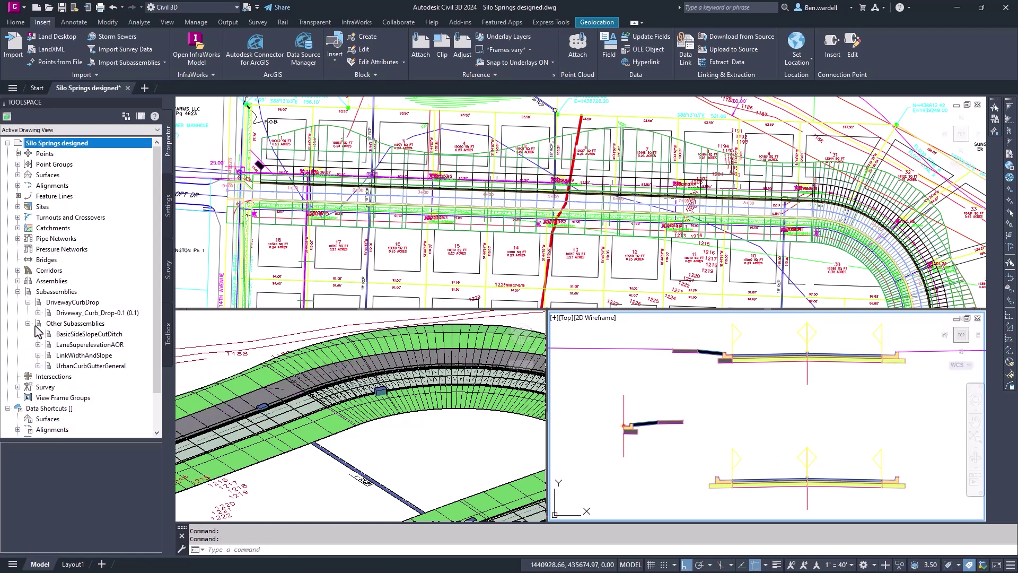
click(98, 366)
right_click(98, 366)
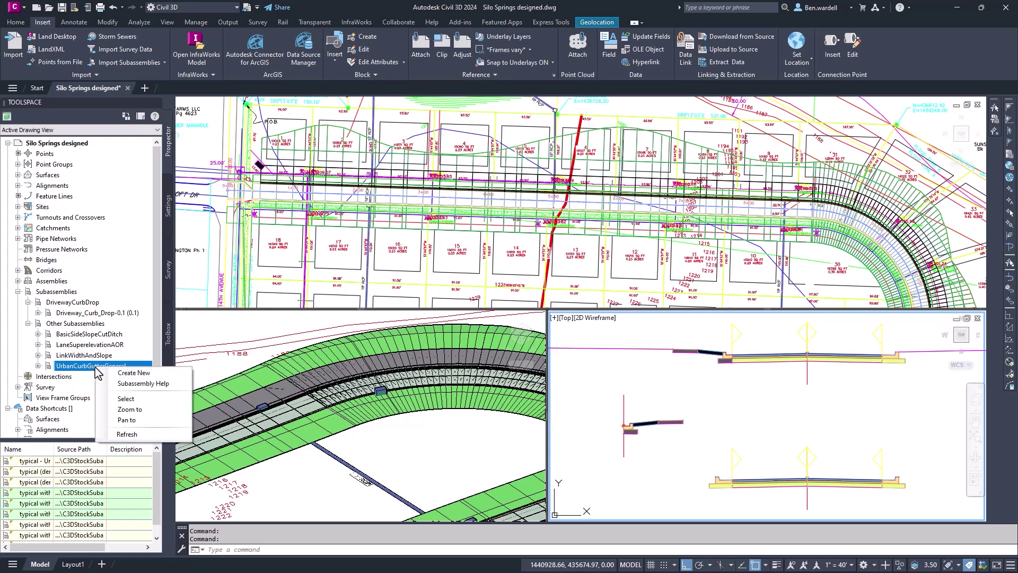
- Open the Subassembly Help page to review UrbanCurbGutterGeneral's input parameters
click(126, 398)
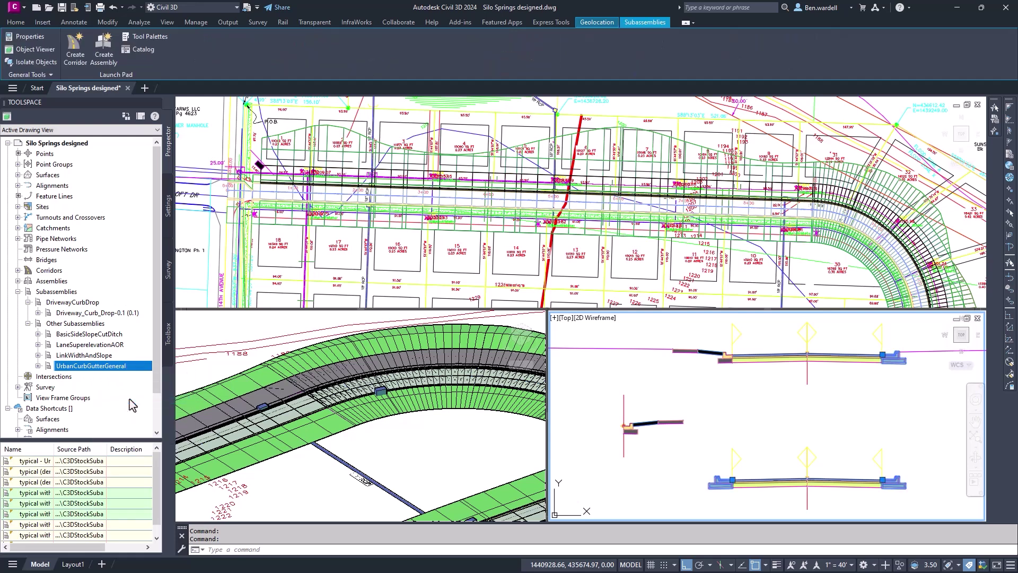
right_click(113, 369)
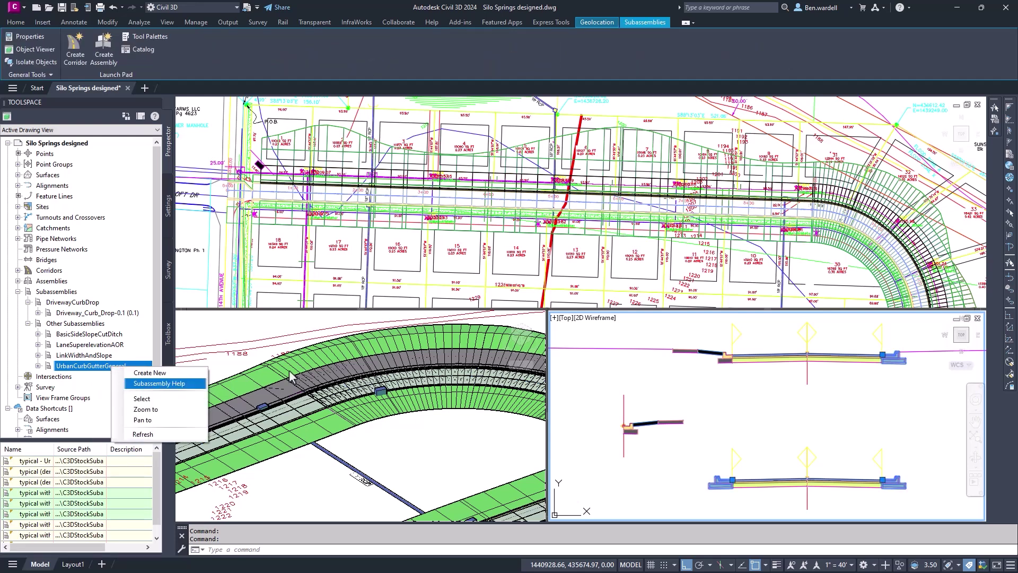
click(159, 384)
scroll(523, 356, down, 3)
scroll(524, 354, down, 3)
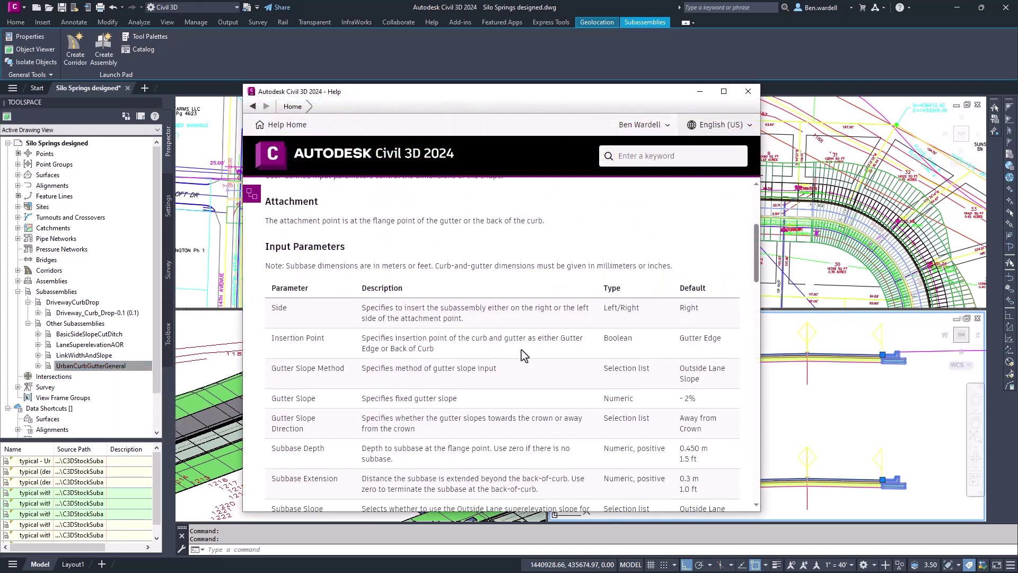
scroll(523, 355, down, 3)
- Create a new UrbanCurbGutterGeneral that replaces the subassembly picked in the section view
right_click(89, 365)
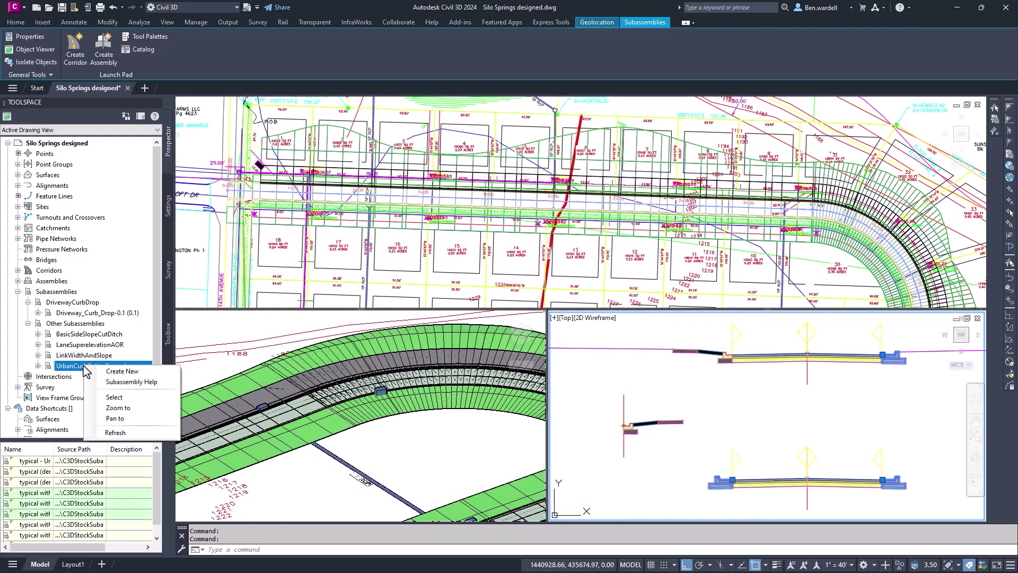
click(124, 374)
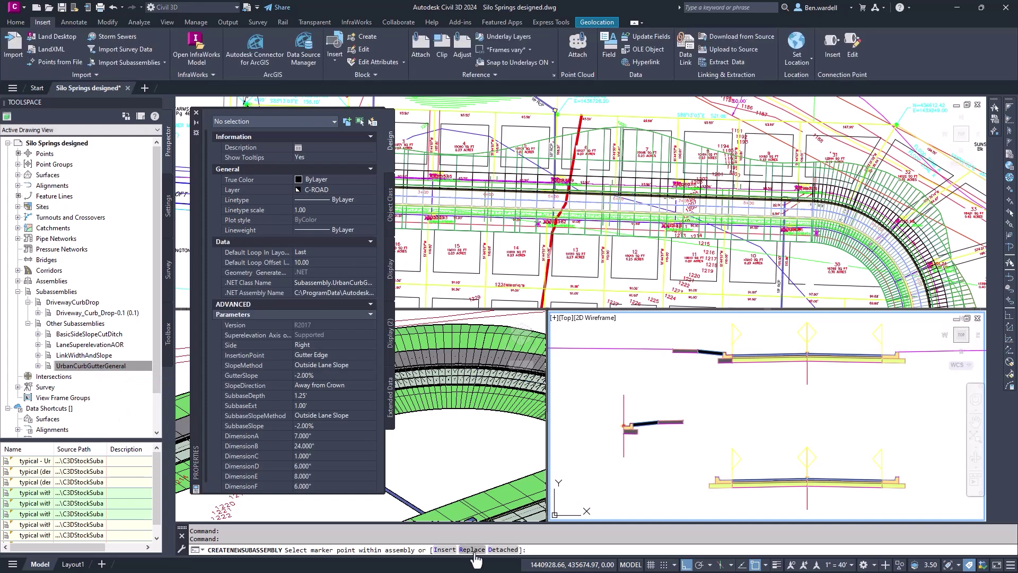
click(472, 550)
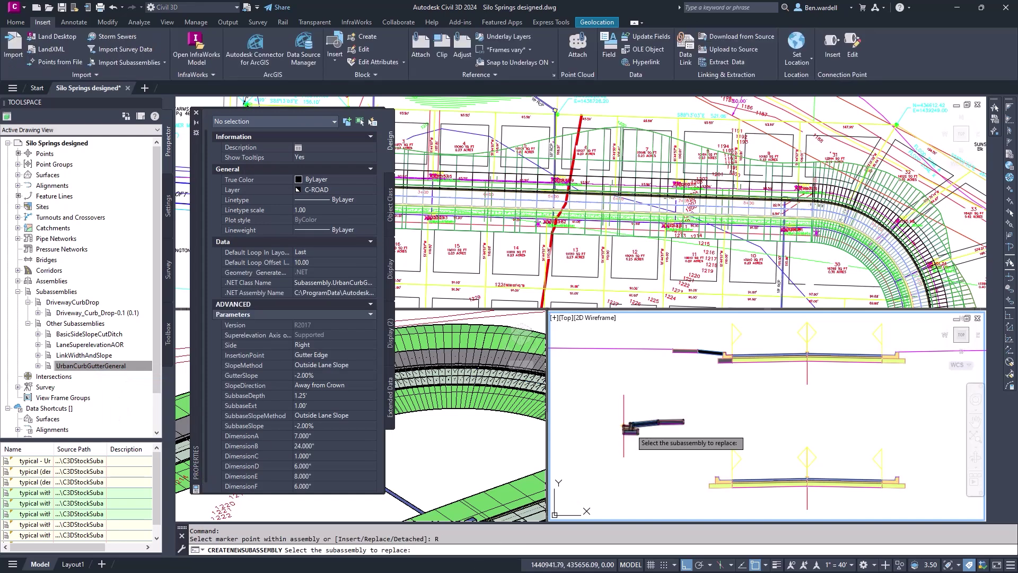
click(631, 428)
click(82, 312)
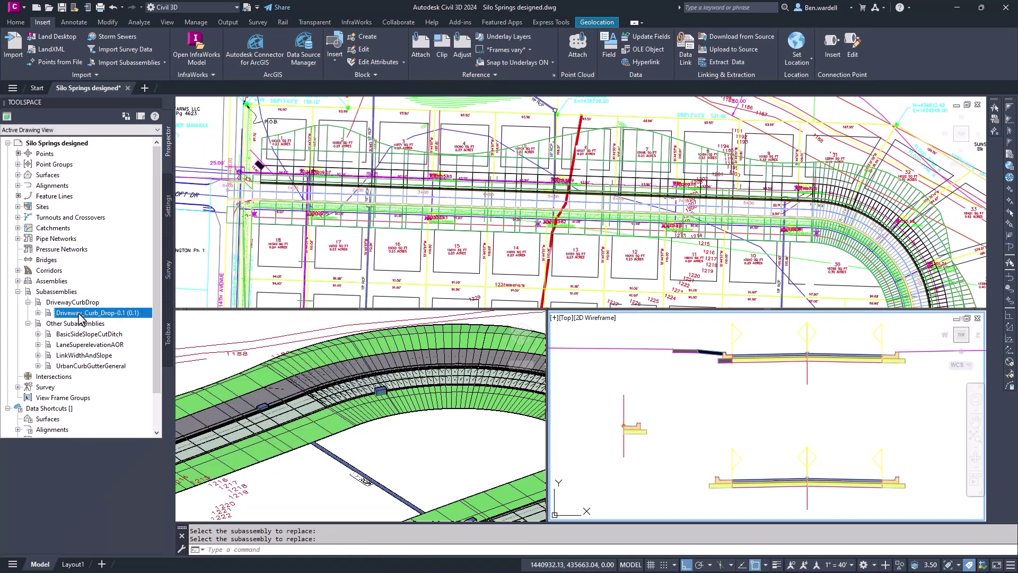
- Switch Driveway_Curb_Drop-0.1's package file to Driveway_Curb_Drop-0.2.pkt and confirm the change
right_click(82, 313)
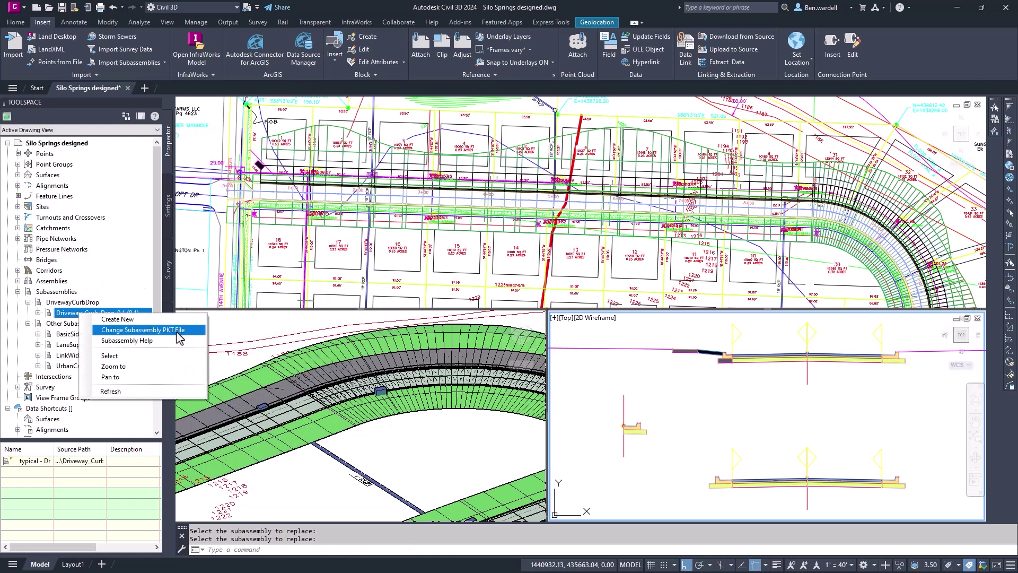
click(143, 330)
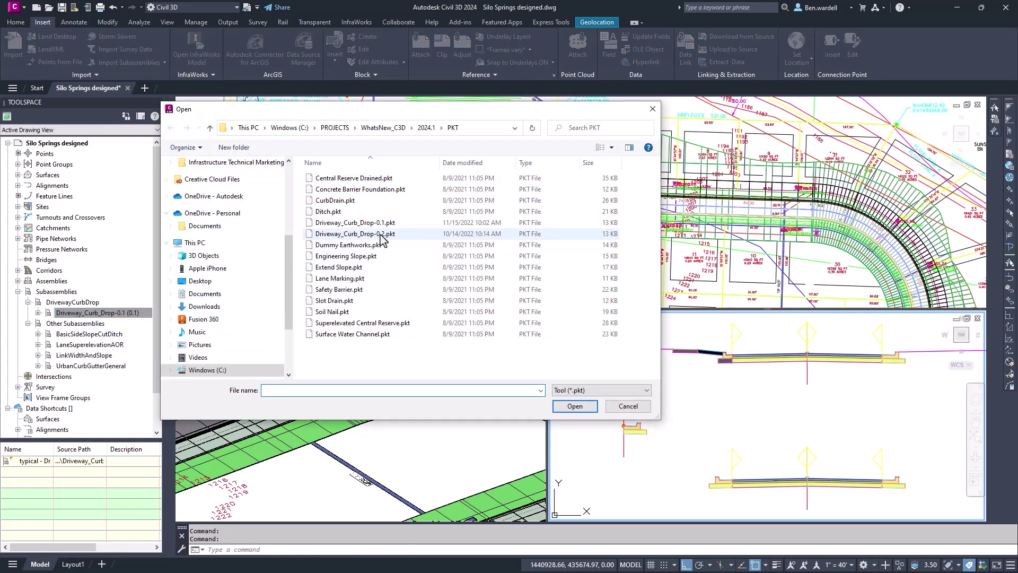
click(355, 234)
click(575, 406)
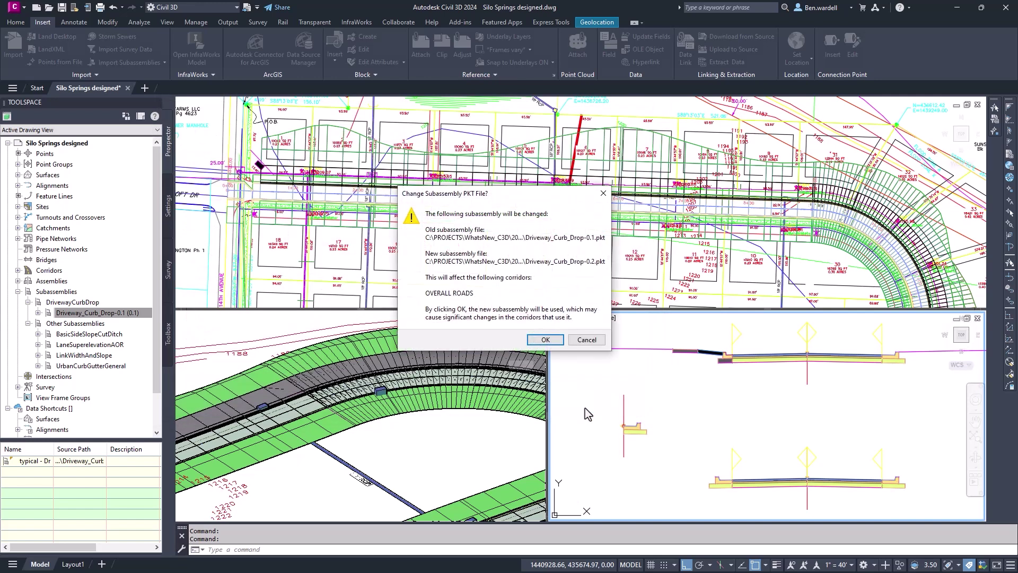
click(546, 340)
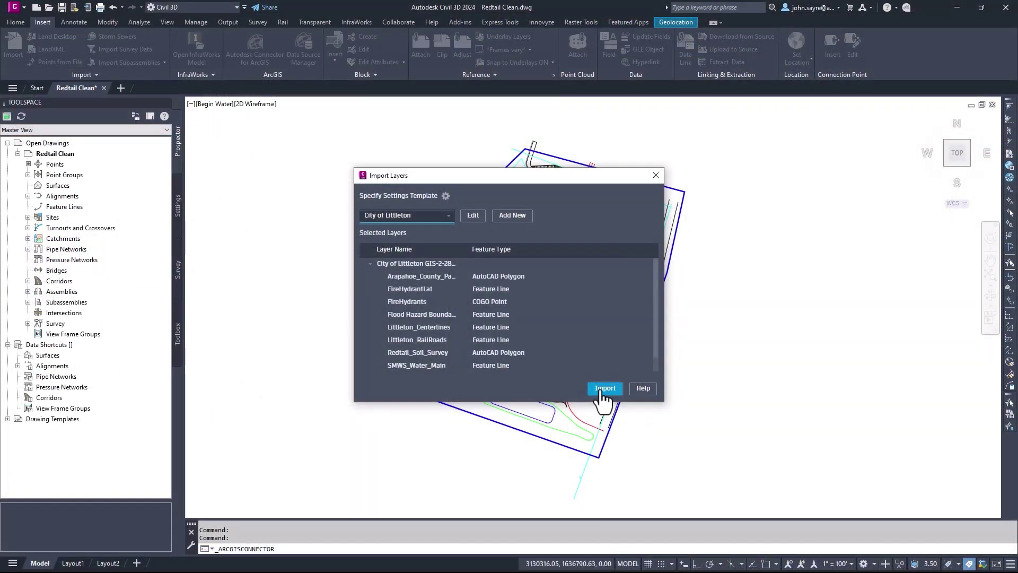
- Import the City of Littleton template layers into the Redtail Clean drawing
click(605, 389)
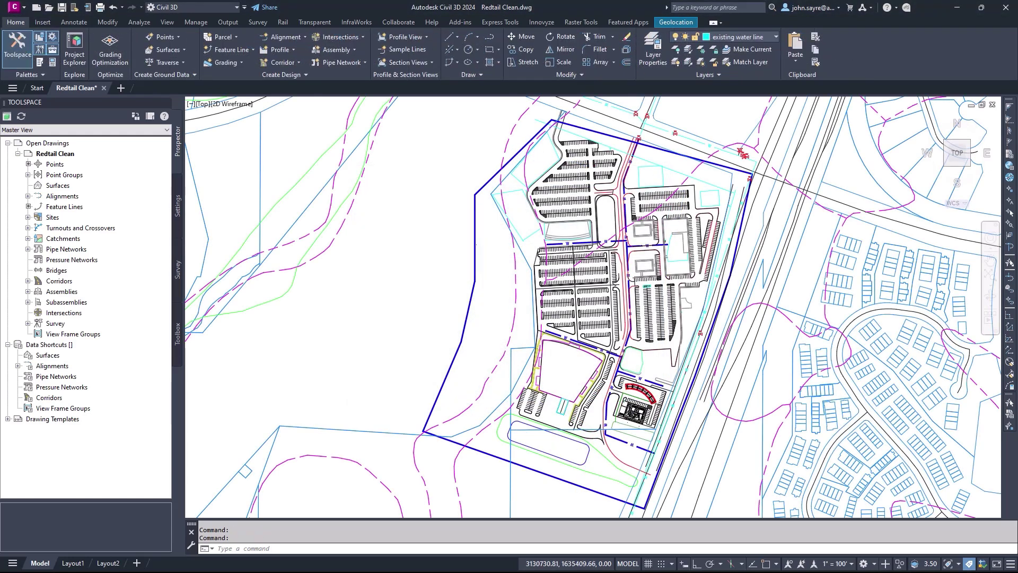
- Select the five similar water line polylines and move them to the SMWS_Water_Main layer
click(503, 265)
right_click(503, 267)
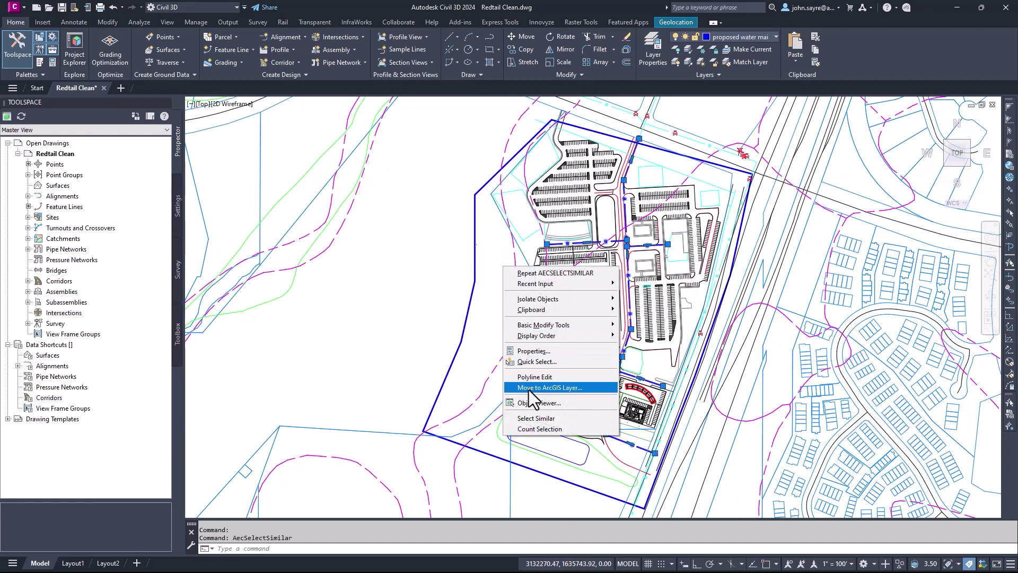
click(549, 388)
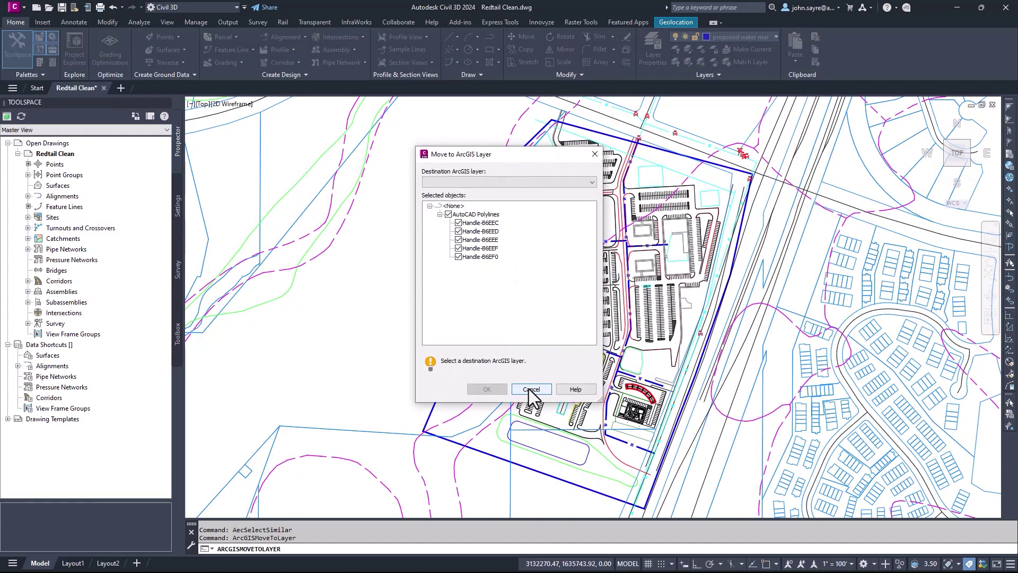
click(510, 183)
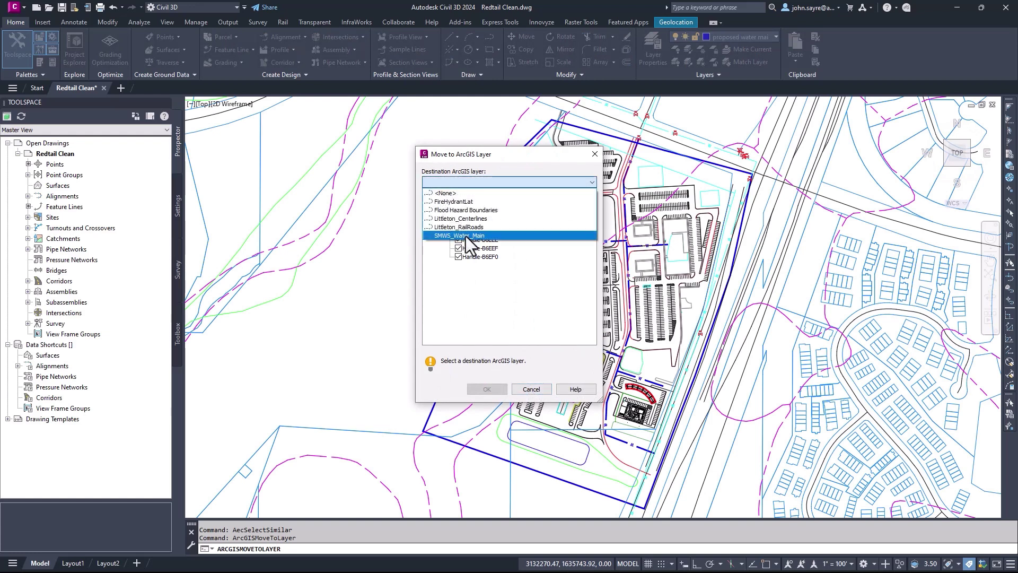
click(466, 236)
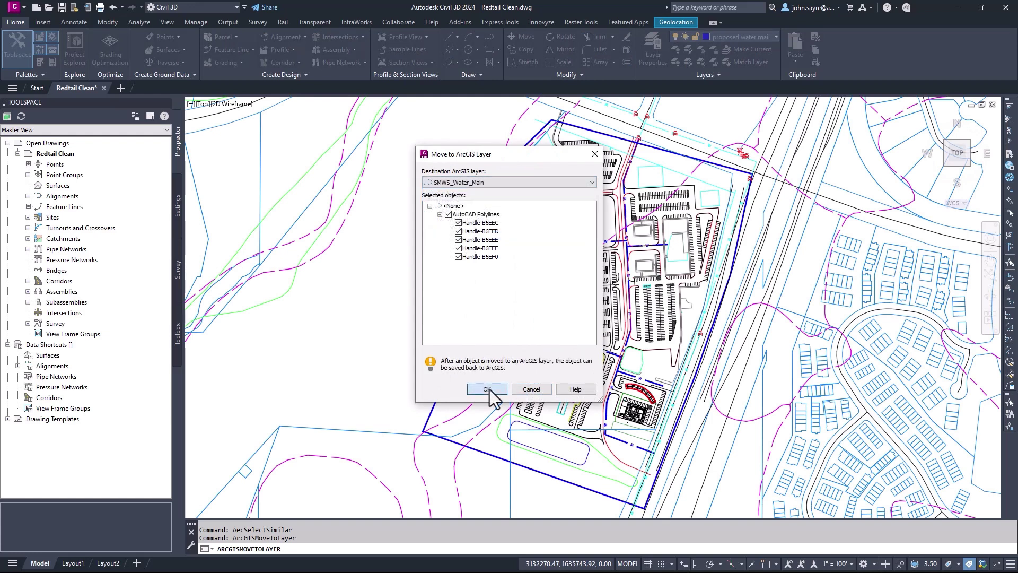
click(487, 389)
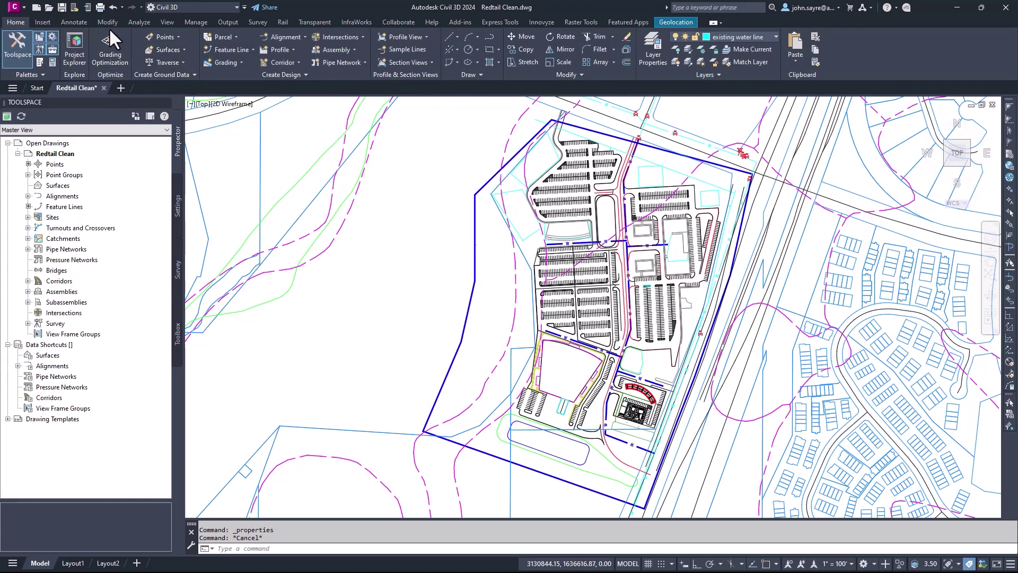
- In the Data Source Manager, clear all ArcGIS layers and check only SMWS_Water_Main
click(51, 25)
click(308, 56)
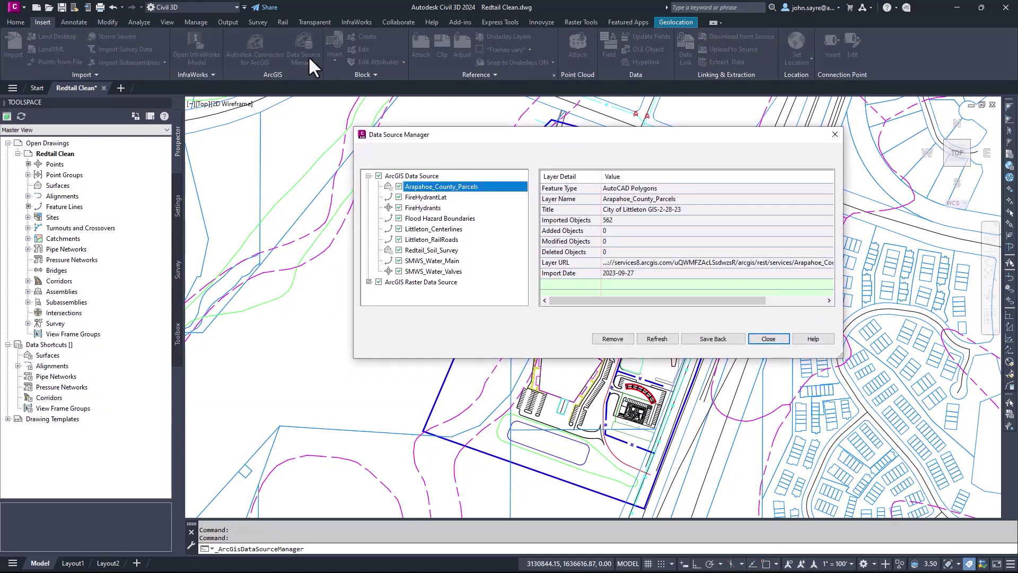
click(412, 176)
click(380, 176)
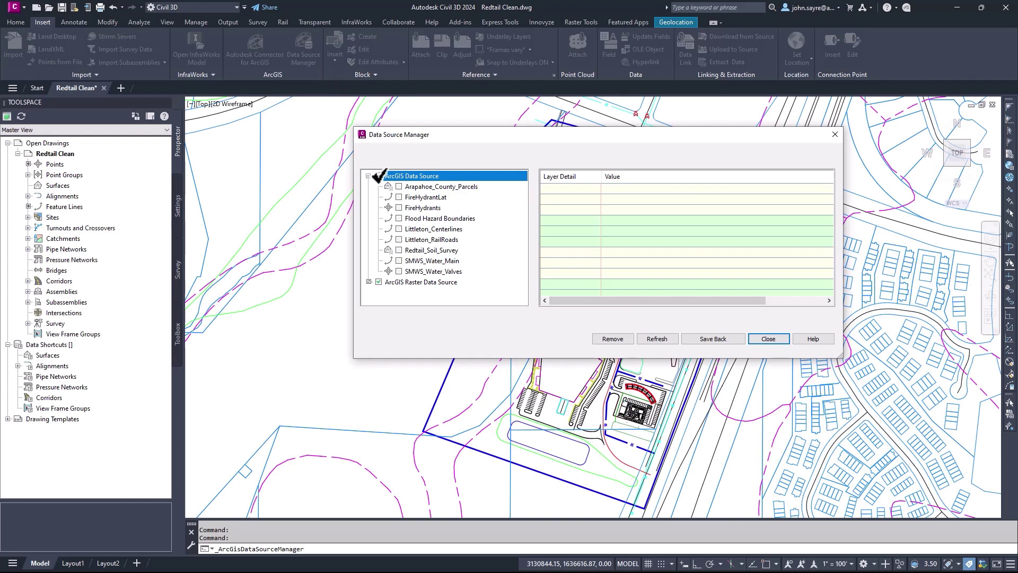
click(398, 260)
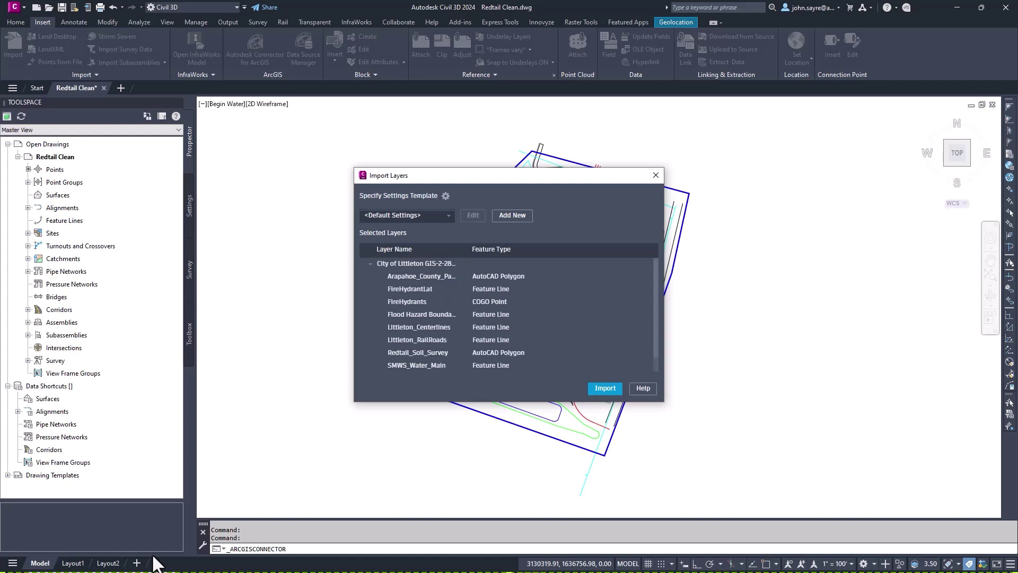
- Choose the City of Littleton settings template and open it for editing
click(448, 216)
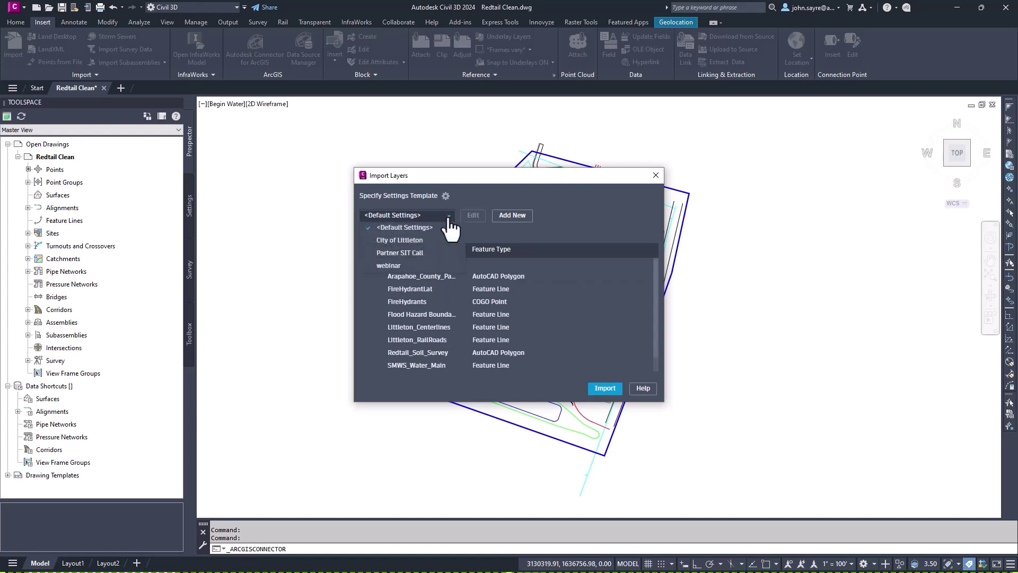
click(399, 240)
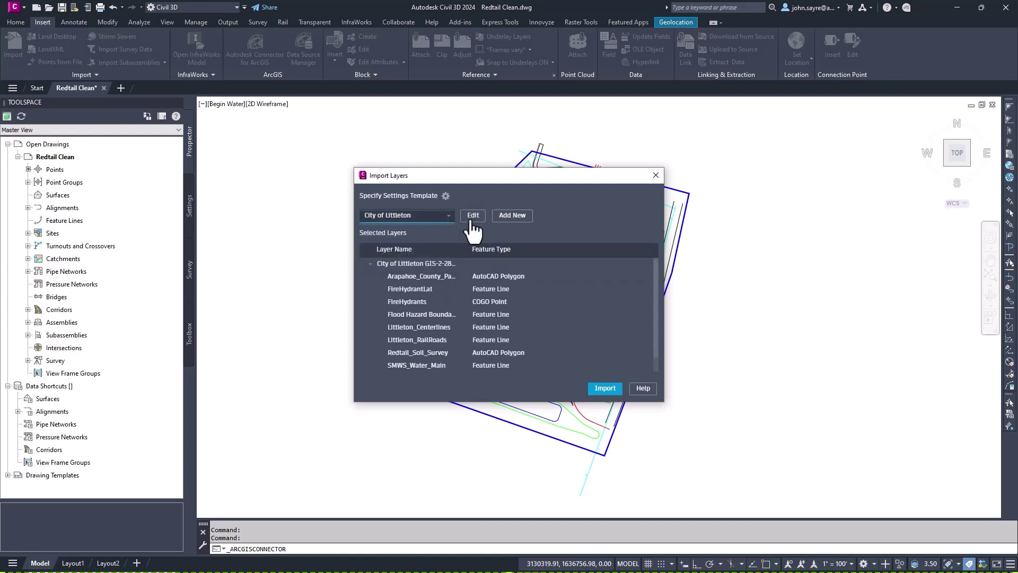
click(473, 215)
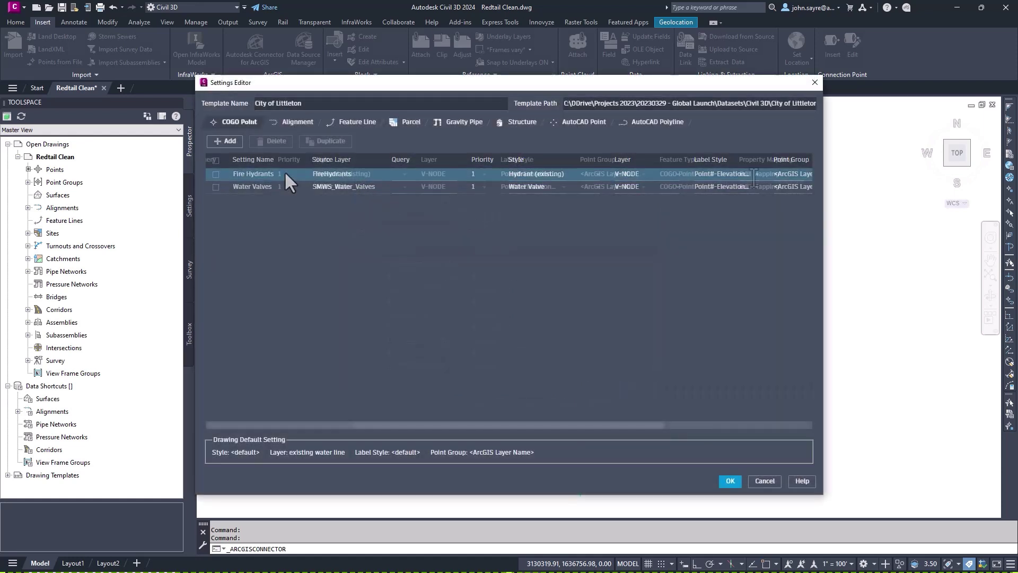
- Map Fire Hydrants points to the FireHydrants property source and review the Fire_Hydrants property set fields
click(755, 174)
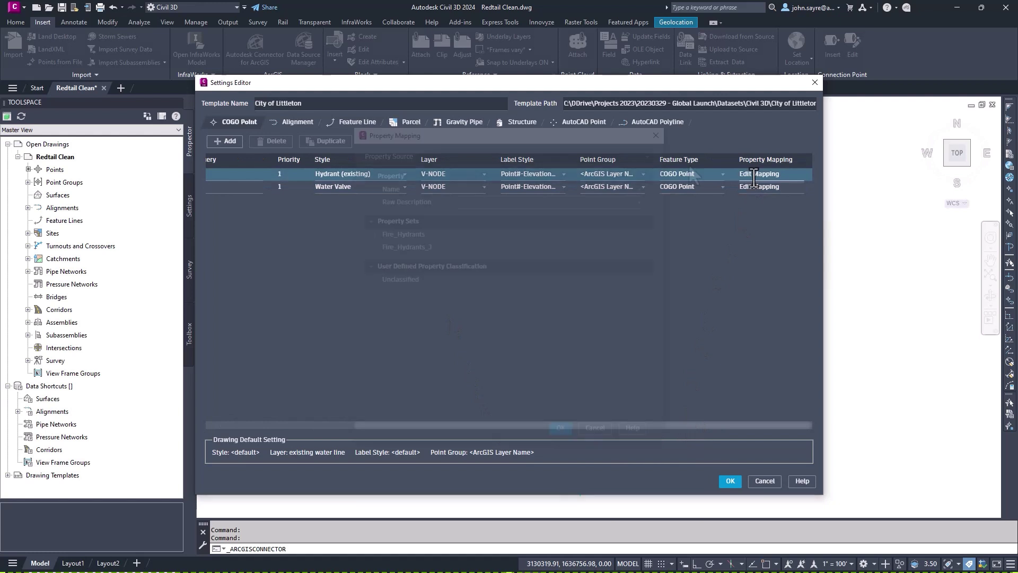
click(648, 157)
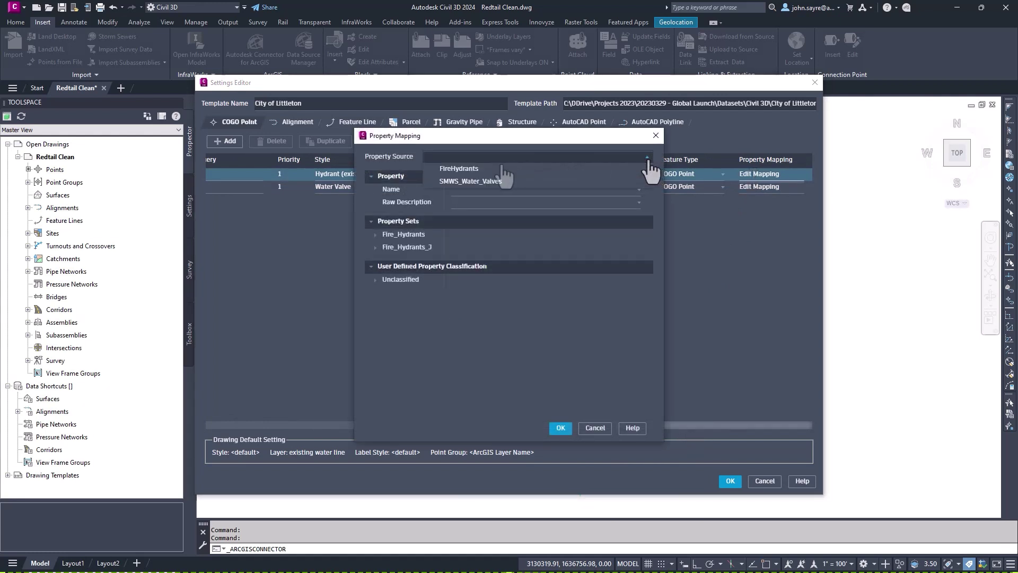
click(468, 170)
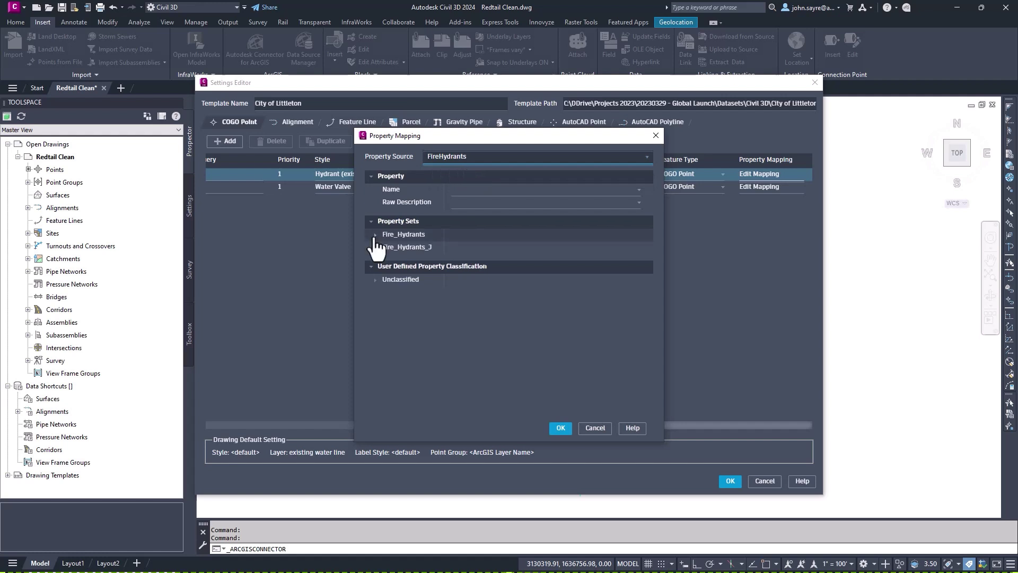
click(375, 234)
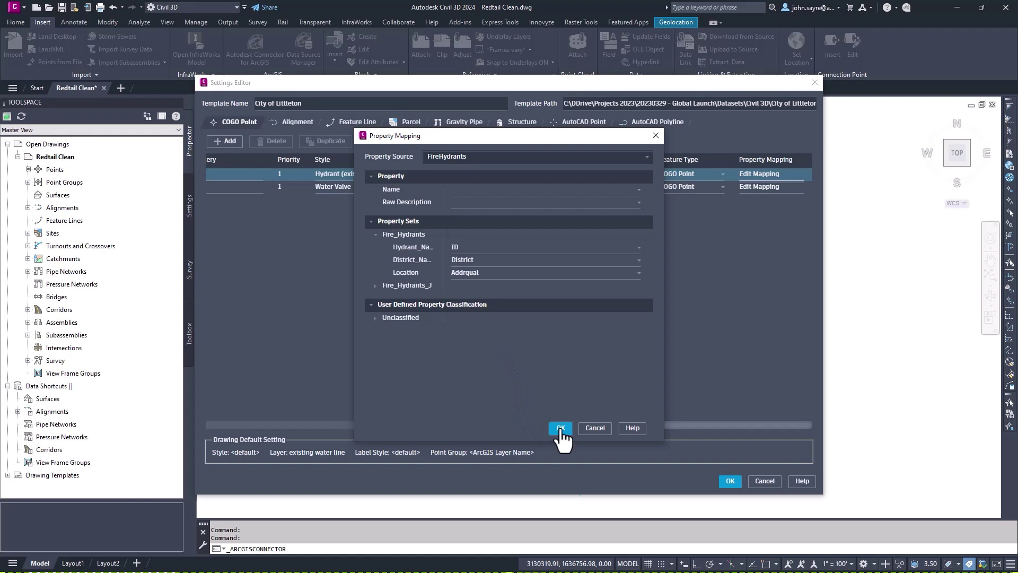
- Confirm the mapping, save the template settings, and import the layers
click(560, 428)
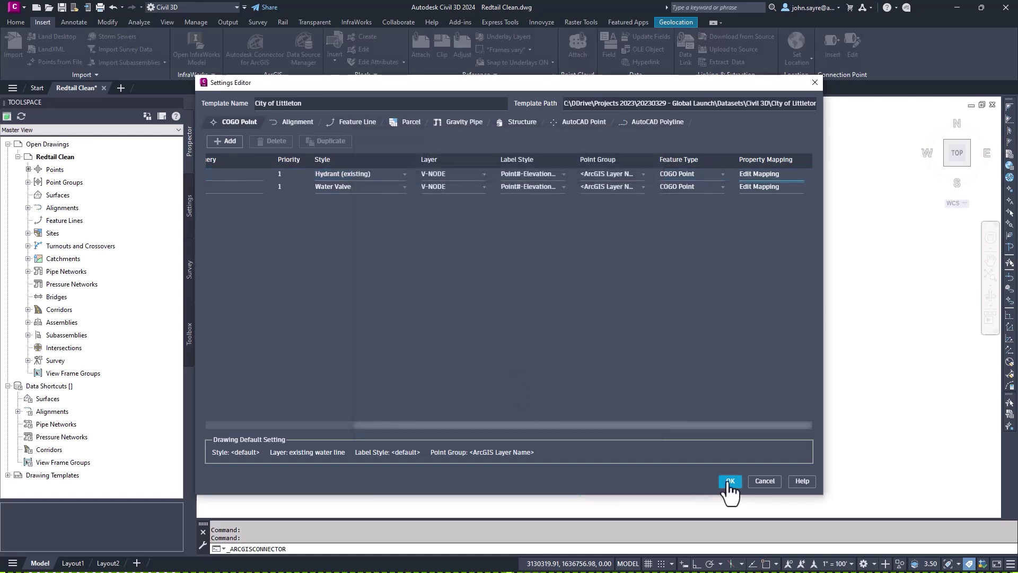
click(731, 481)
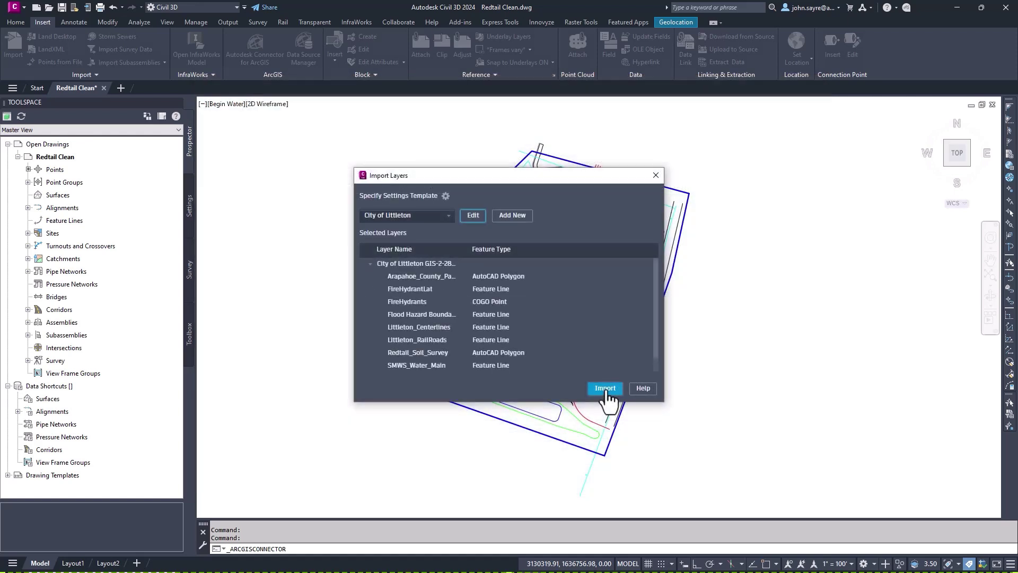
click(604, 389)
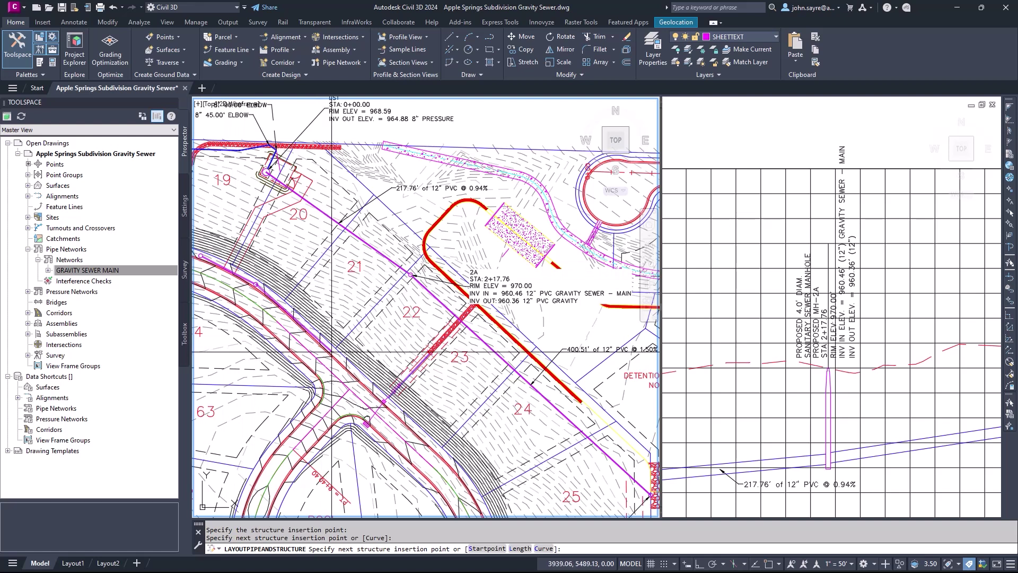
- Connect the new sewer pipe's endpoint to structure 2A
click(407, 276)
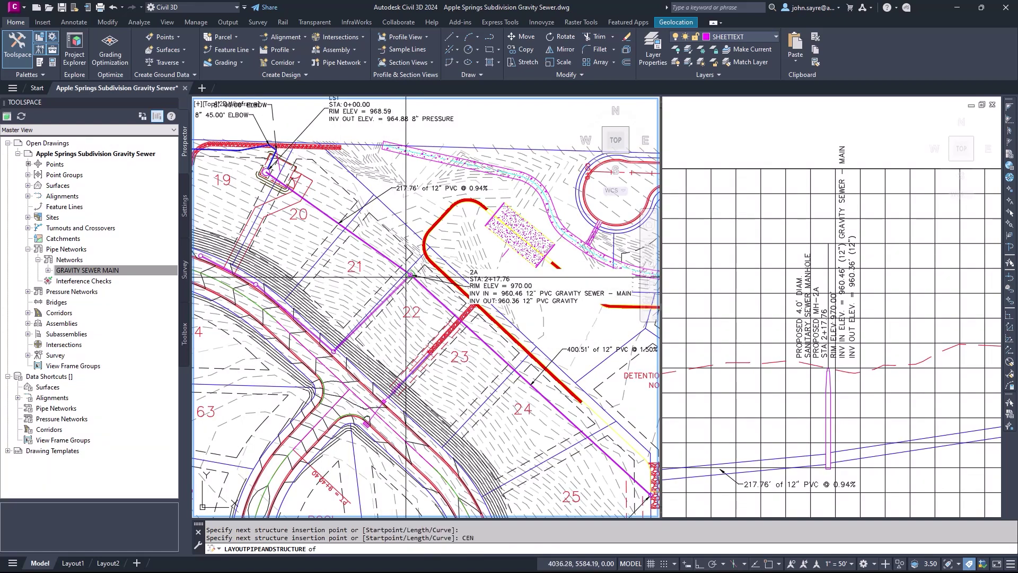